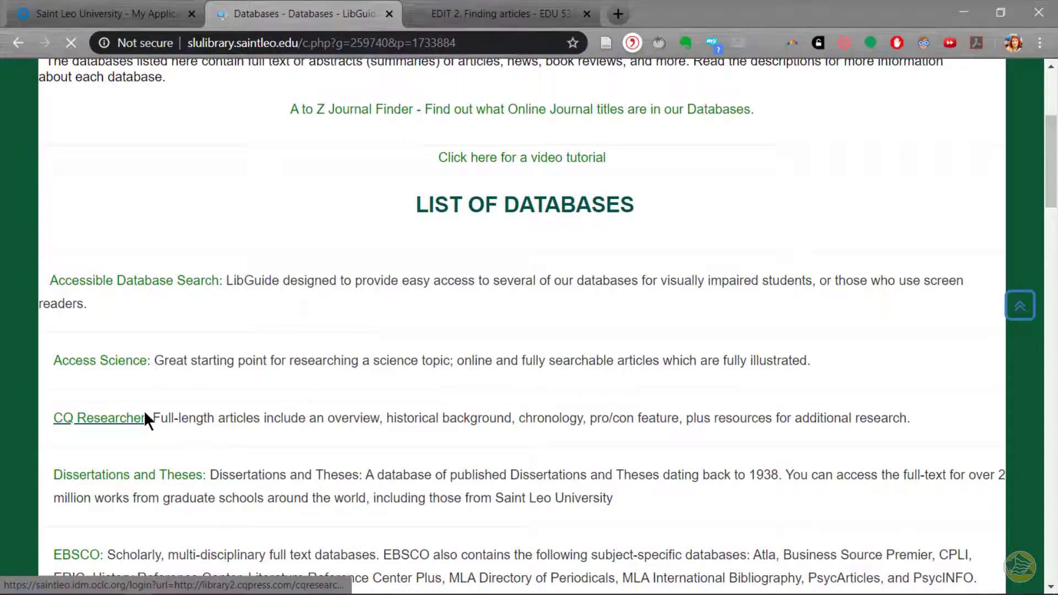
Step: Open EBSCO from the library's database list and choose All EBSCOhost Reference Databases as the resource
scroll(148, 419, down, 1)
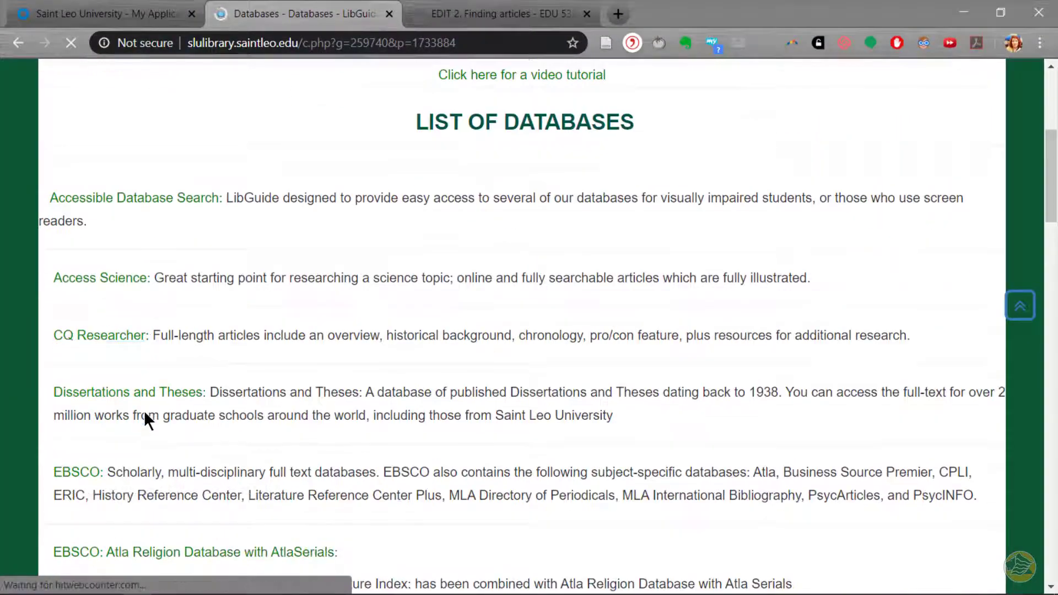
scroll(145, 414, down, 1)
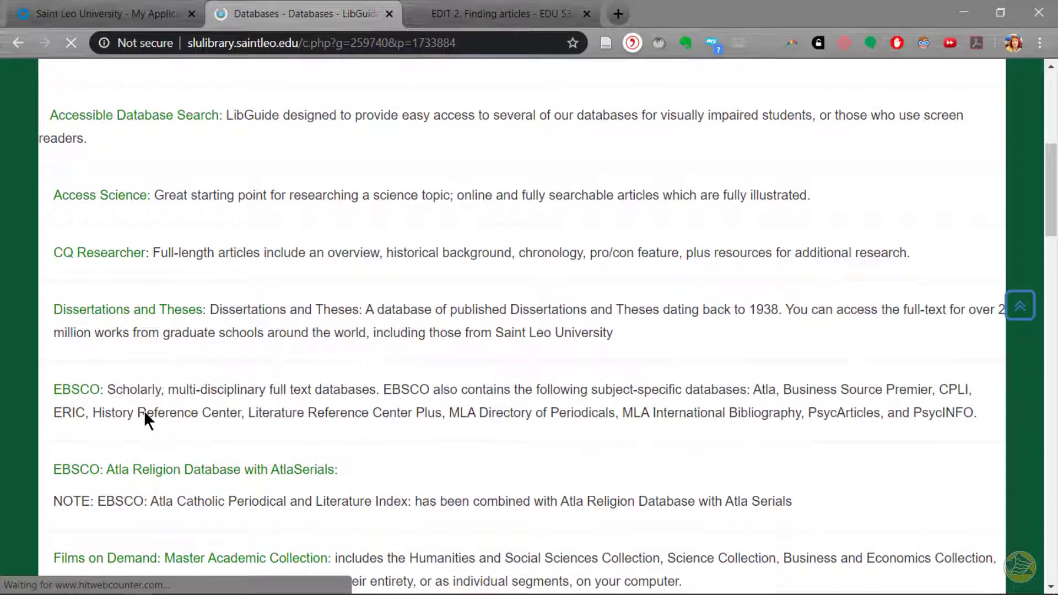
scroll(143, 411, down, 1)
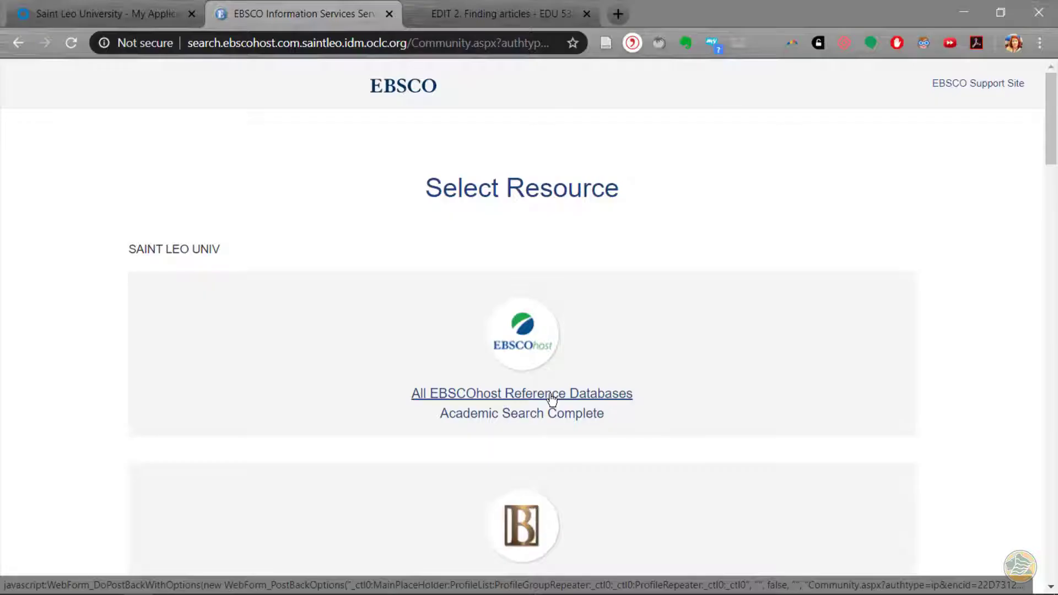
click(552, 393)
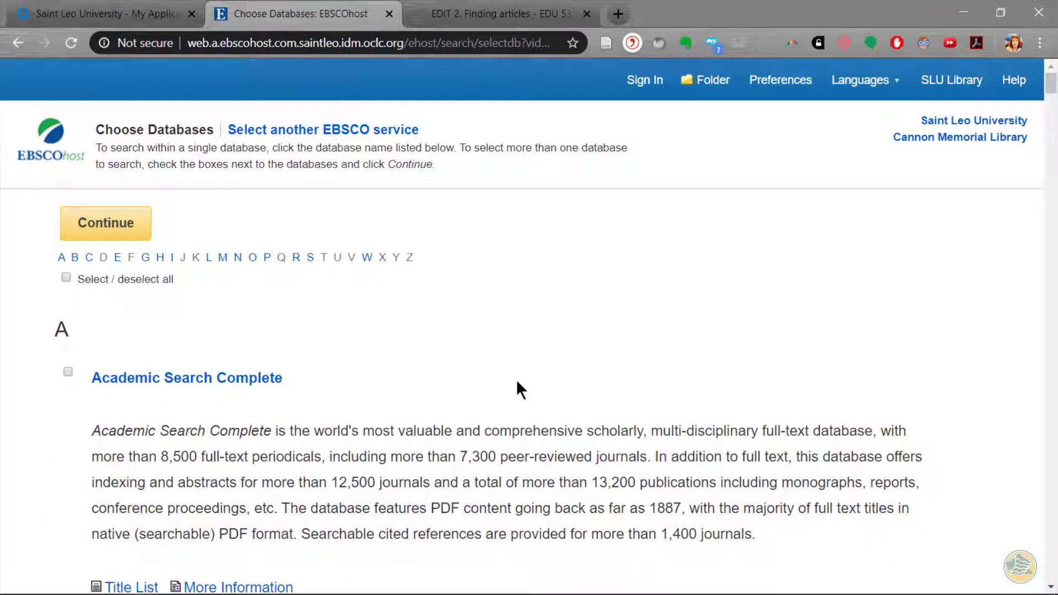
Step: Select Academic Search Complete and Computers & Applied Sciences Complete as databases to search, and continue to the basic search
click(68, 372)
scroll(353, 402, down, 3)
scroll(363, 407, down, 10)
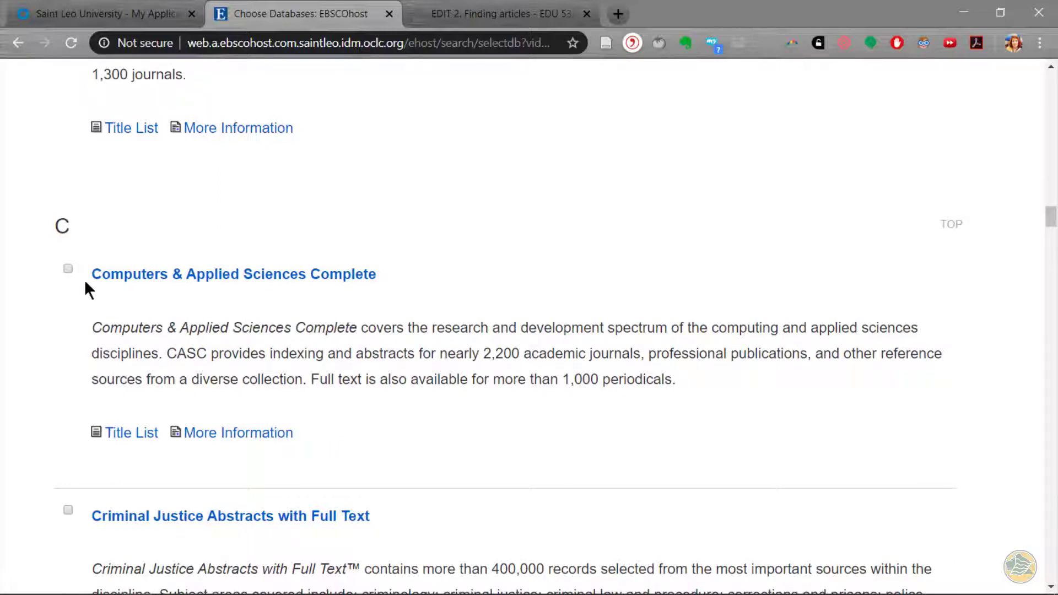
scroll(85, 287, up, 13)
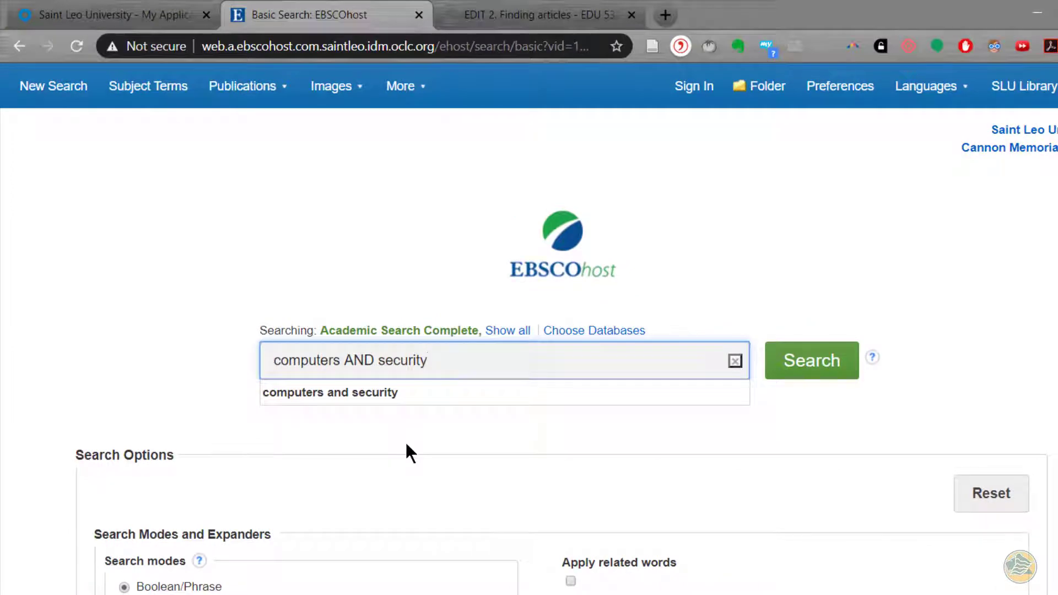
Step: Search for "computers AND security", limited to full text and scholarly (peer reviewed) journals
scroll(405, 443, down, 3)
scroll(402, 444, down, 5)
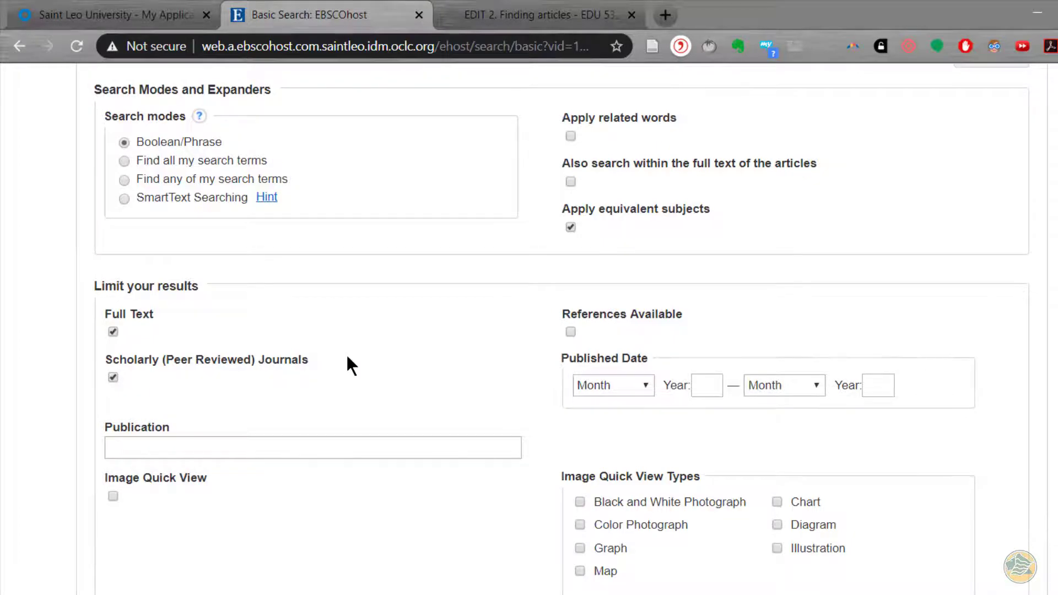
scroll(346, 355, up, 8)
click(798, 362)
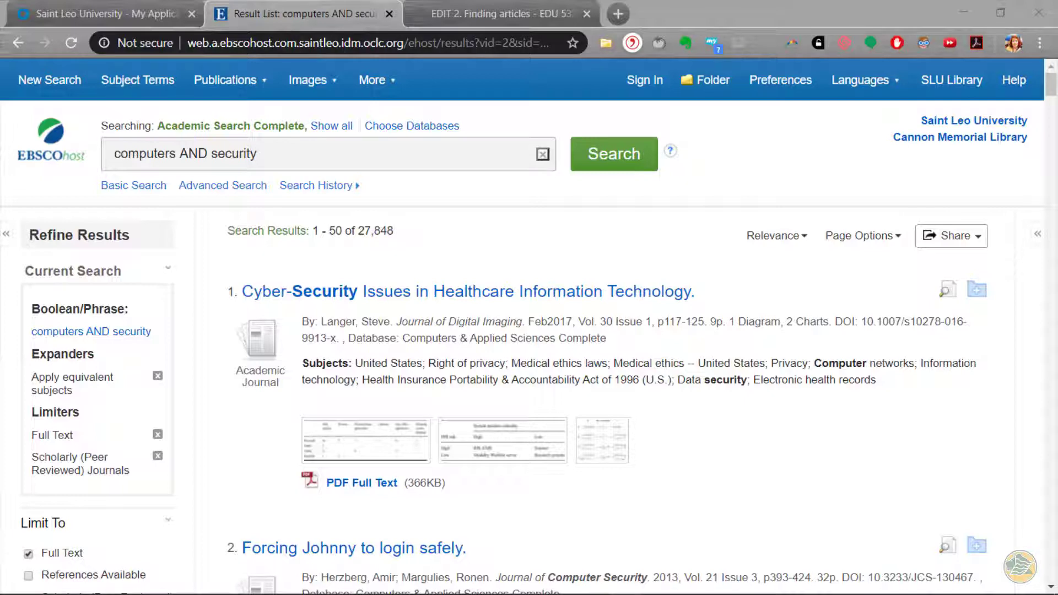
Step: Open the record of "Cyber-Security Issues in Healthcare Information Technology" and search by its subject term Data security
click(522, 298)
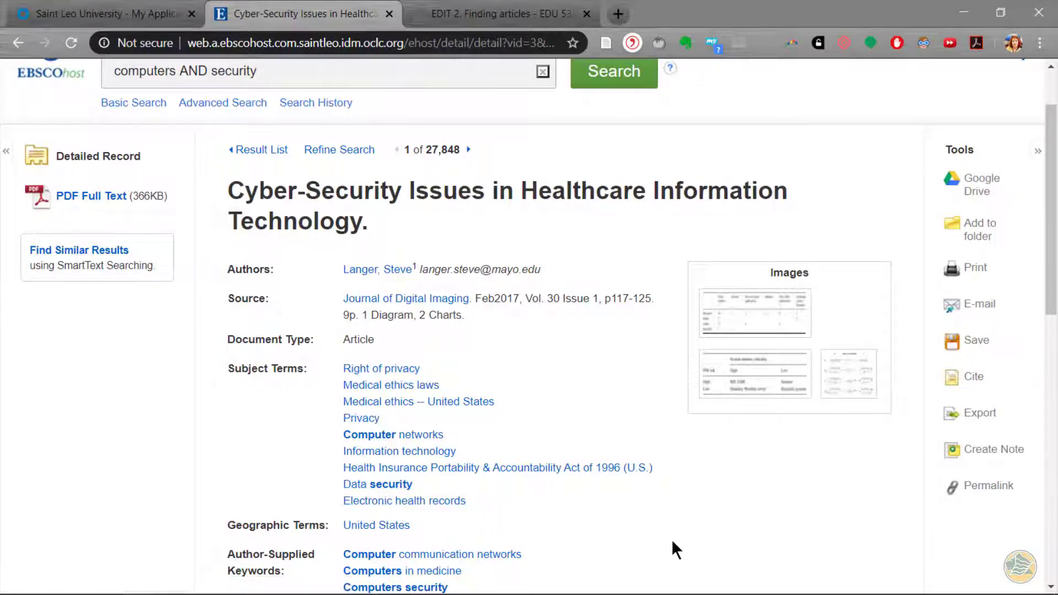
scroll(671, 539, down, 3)
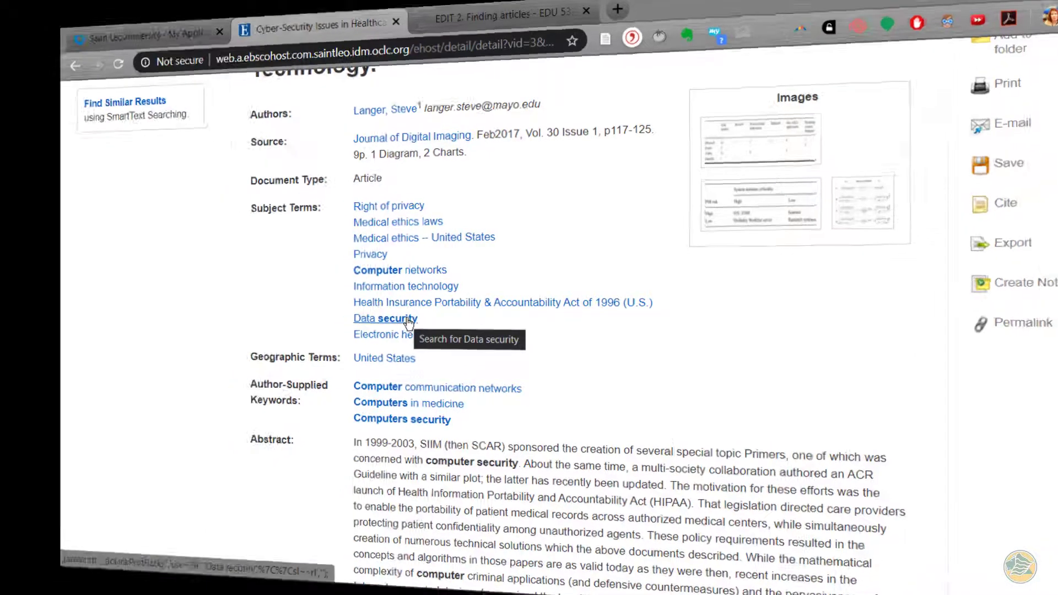
click(409, 320)
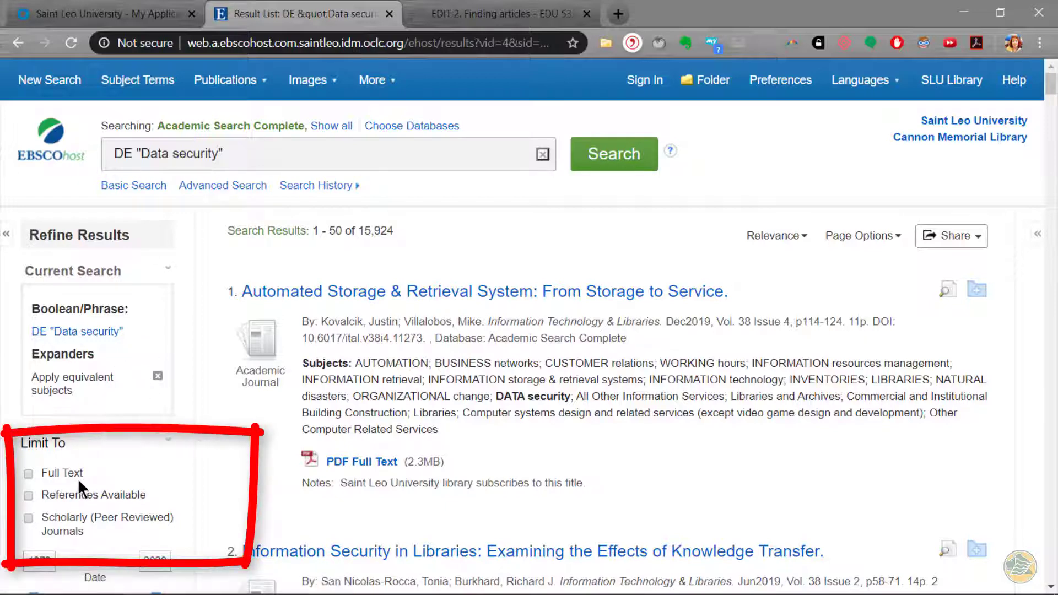
Step: Limit the Data security results to full text and scholarly journals, and add "AND (university OR college)" to the search
click(28, 474)
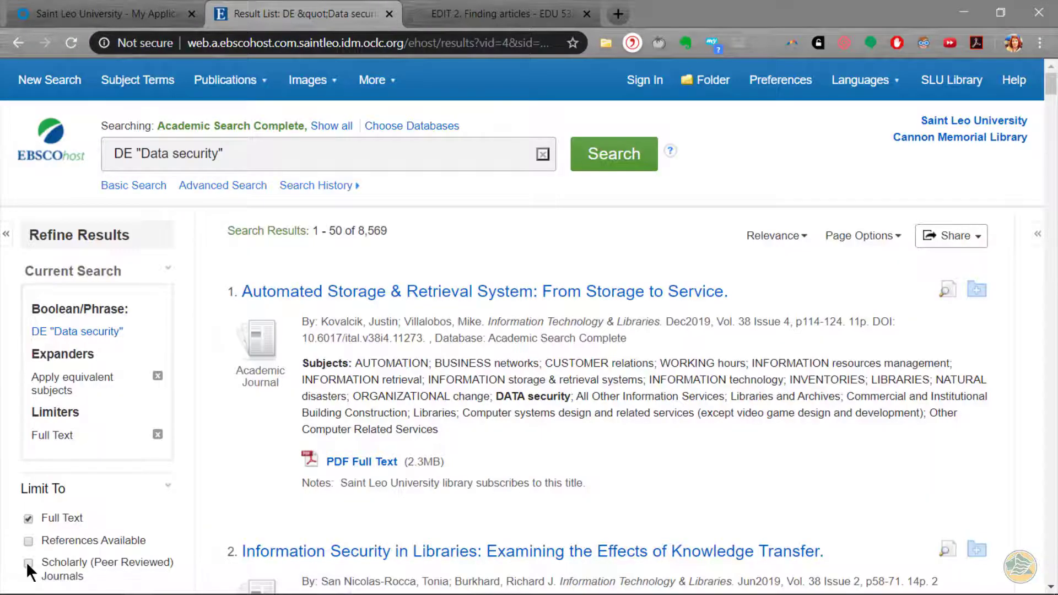
click(28, 563)
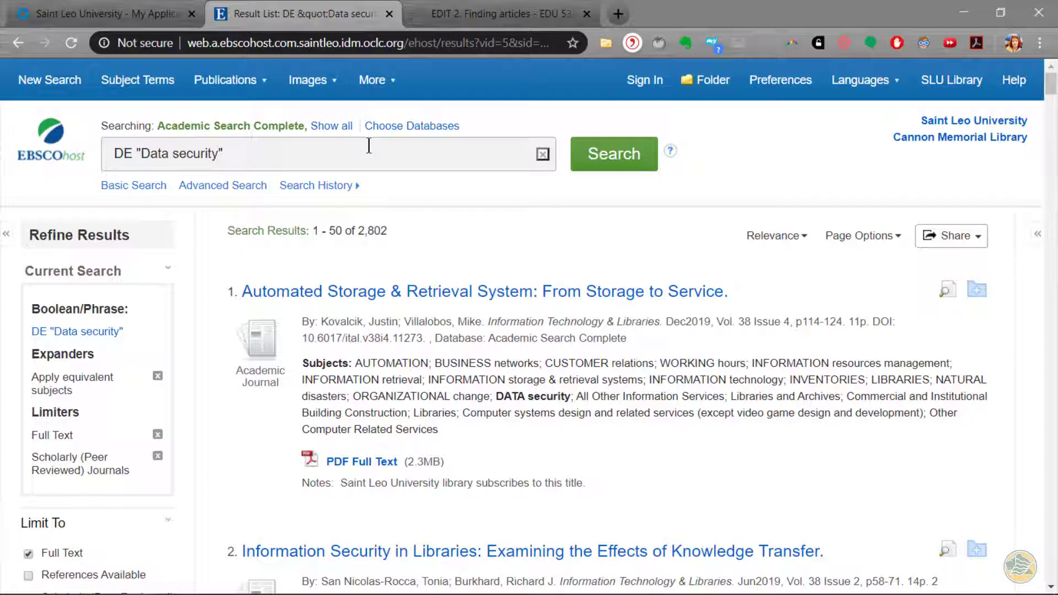
click(299, 158)
text(AND (university OR college))
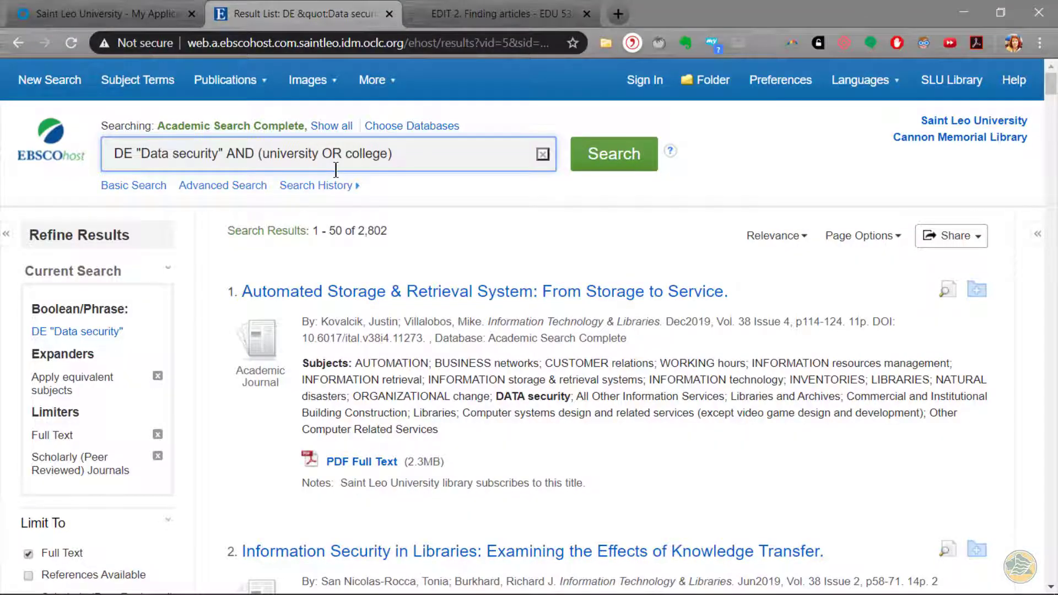
click(587, 163)
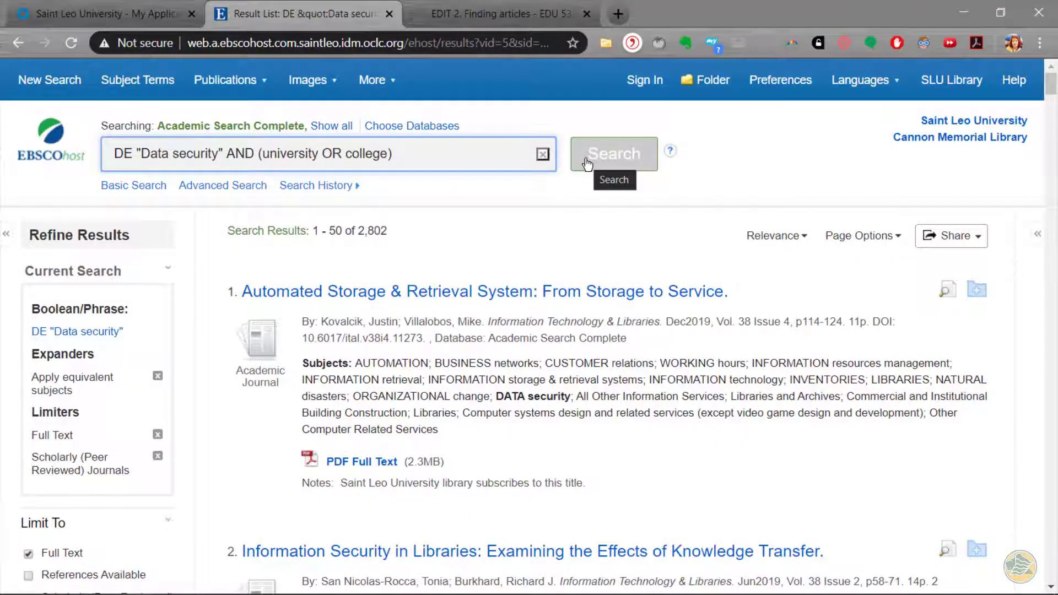
Step: Limit the publication date of the results to 2015 through 2020
scroll(41, 556, down, 1)
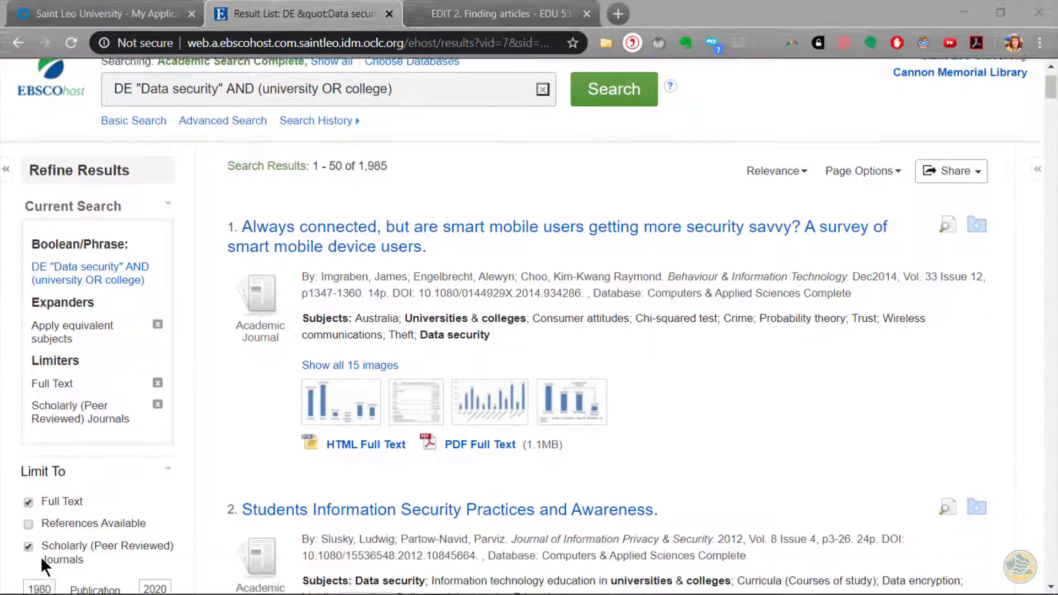
scroll(43, 557, down, 2)
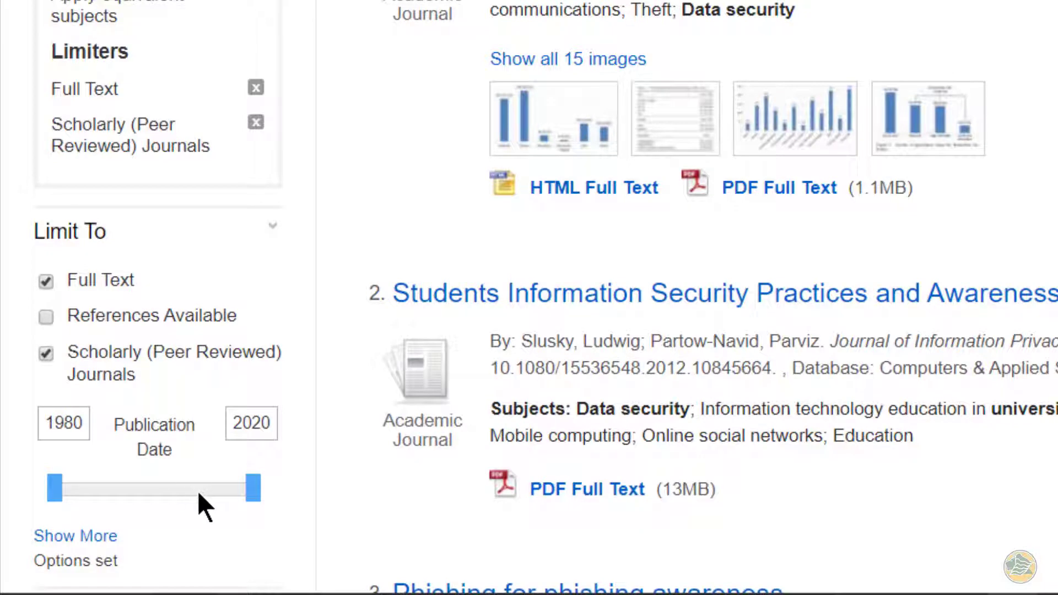
click(202, 490)
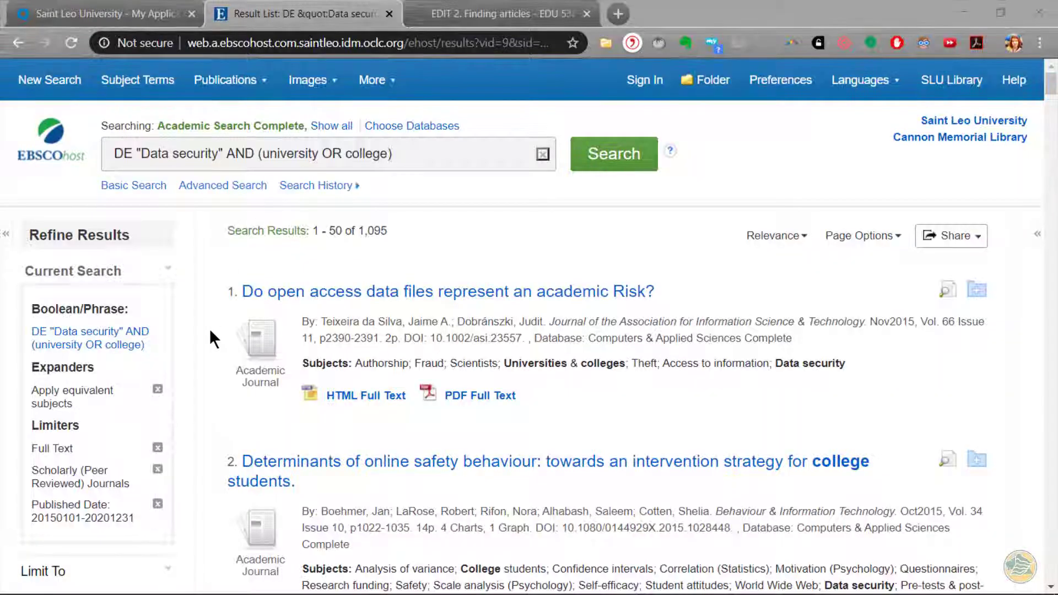
scroll(209, 328, down, 5)
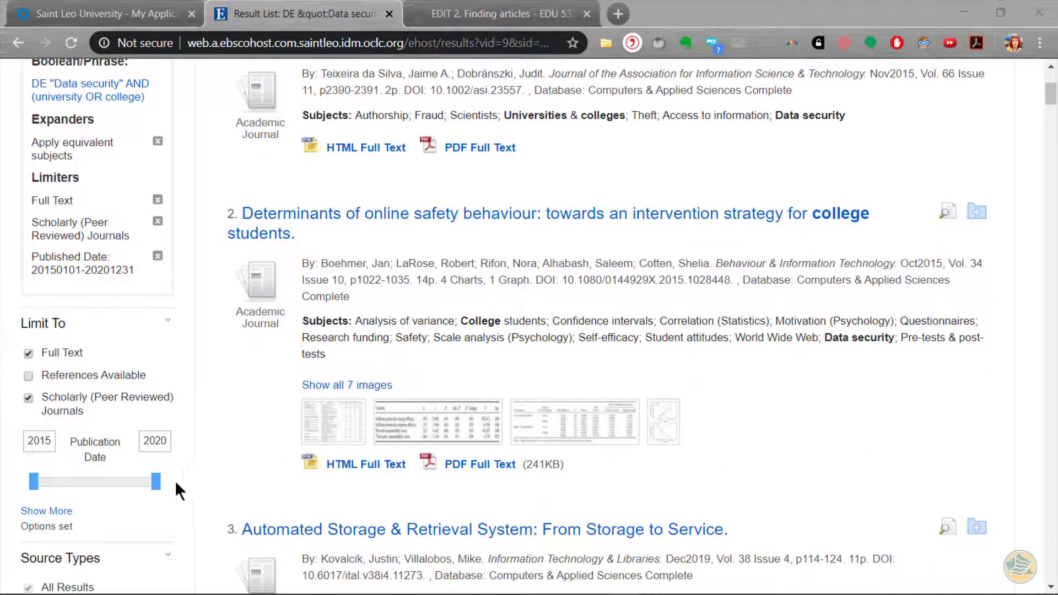
scroll(251, 419, up, 5)
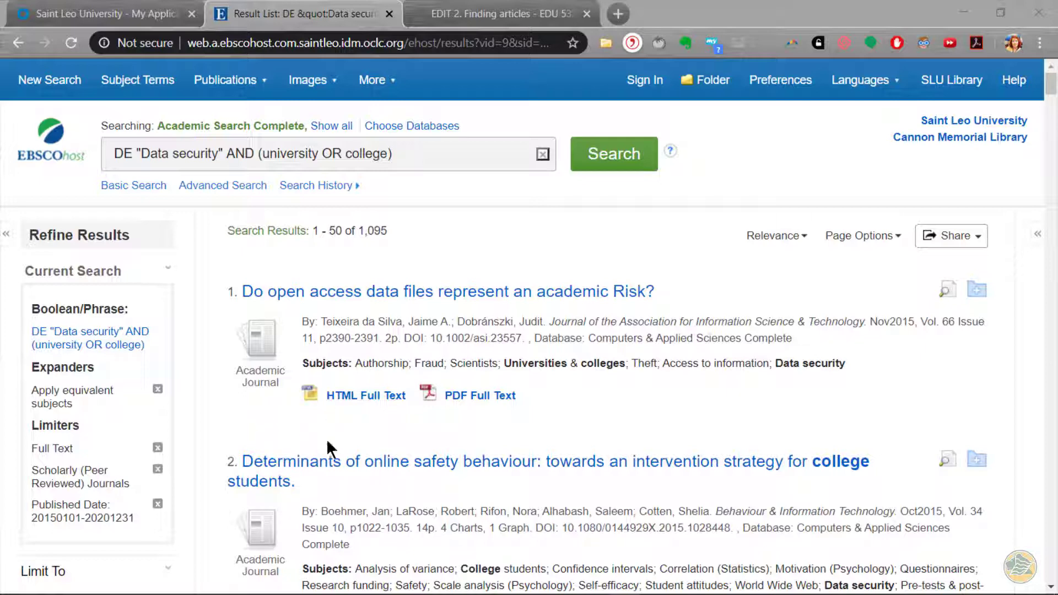
Step: Open the HTML full text of "Determinants of online safety behaviour" and check the accent choices for listening to the article
click(478, 463)
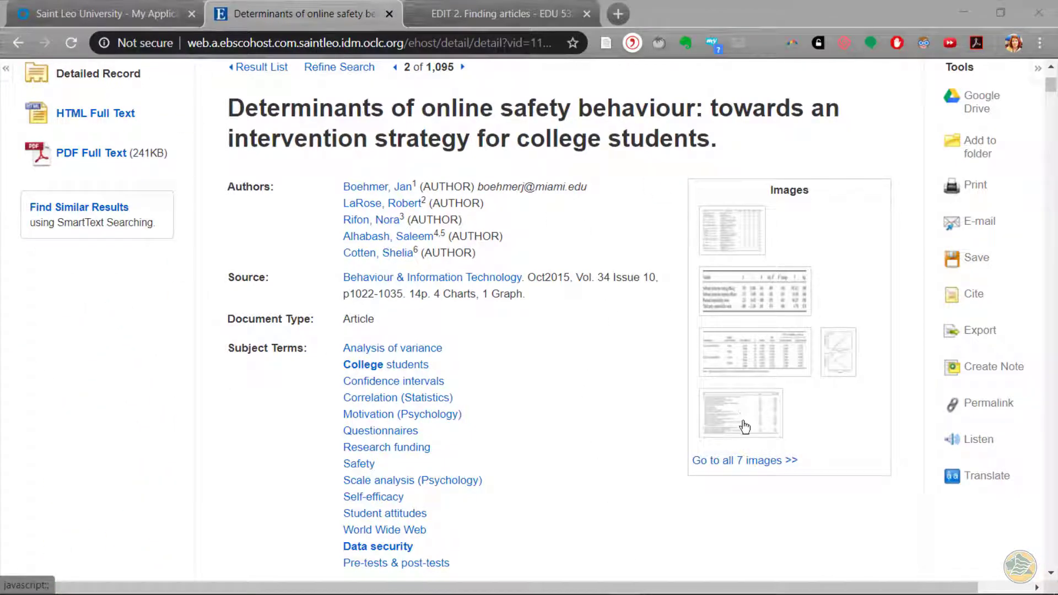
click(92, 118)
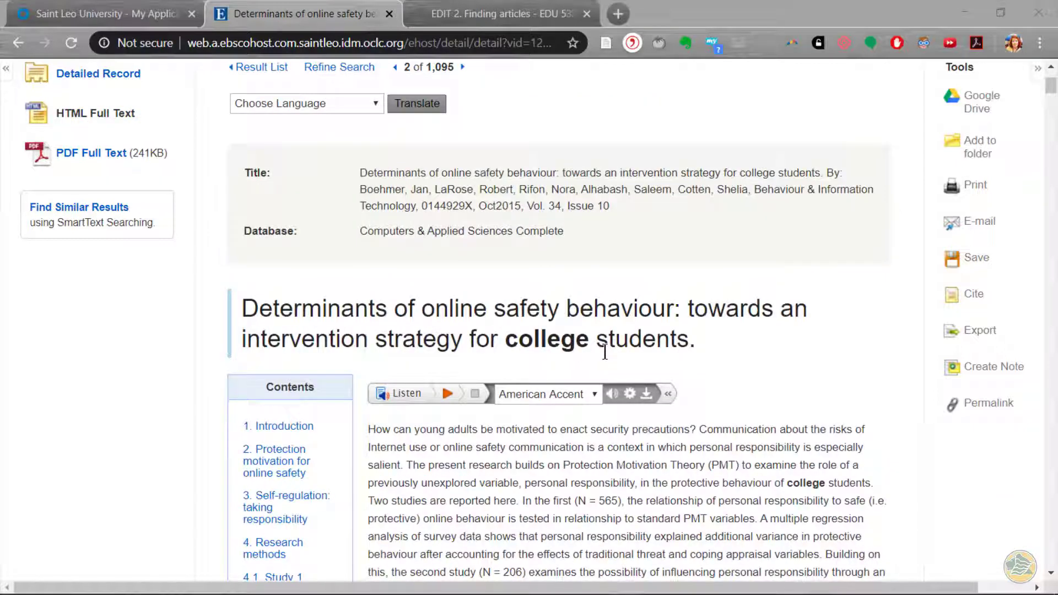
click(594, 392)
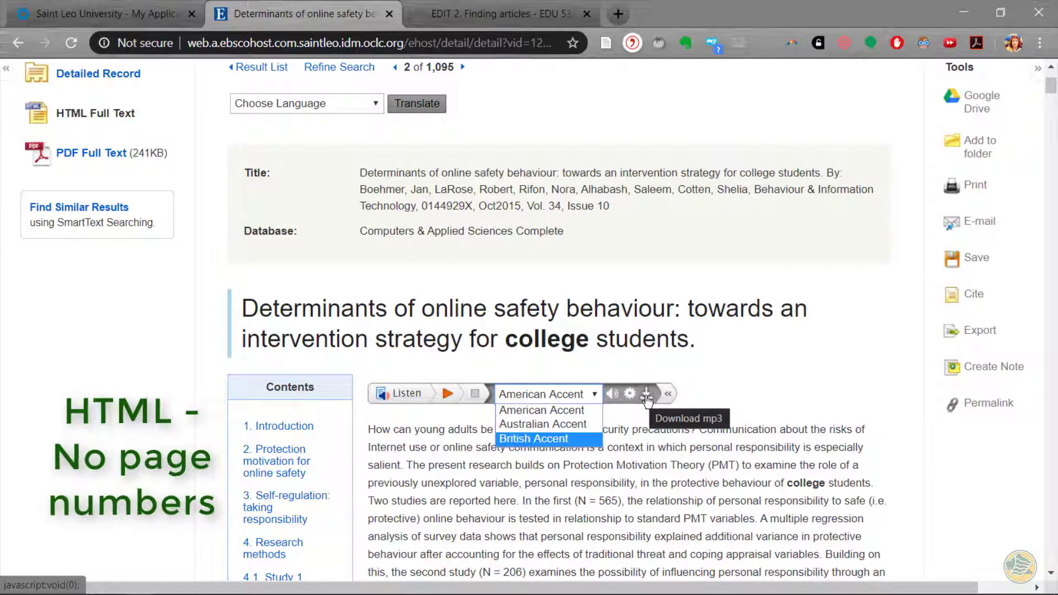
click(714, 384)
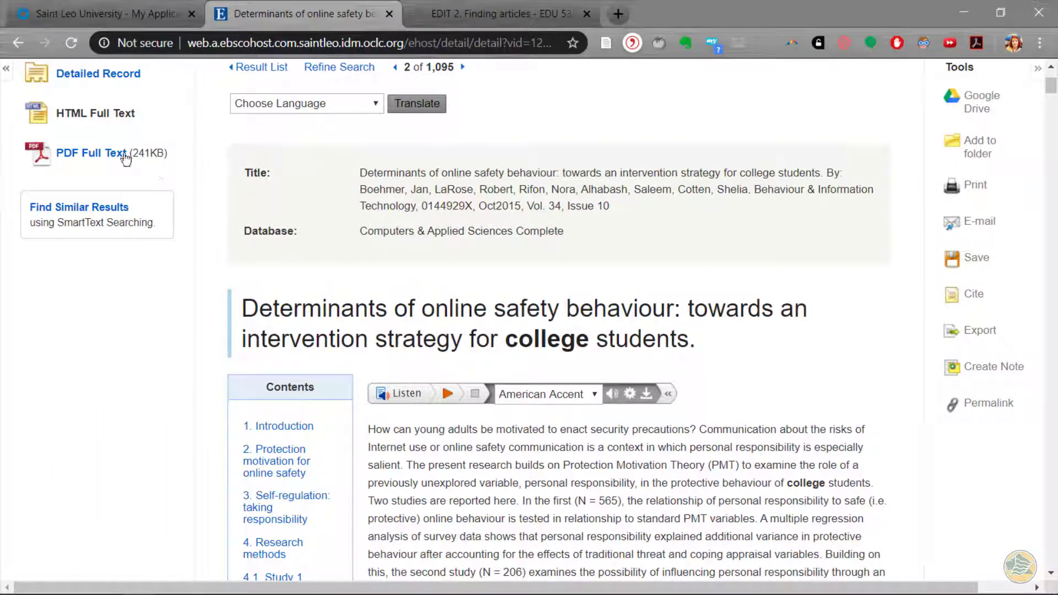
Step: Open the article's PDF full text and look through its first pages
click(118, 156)
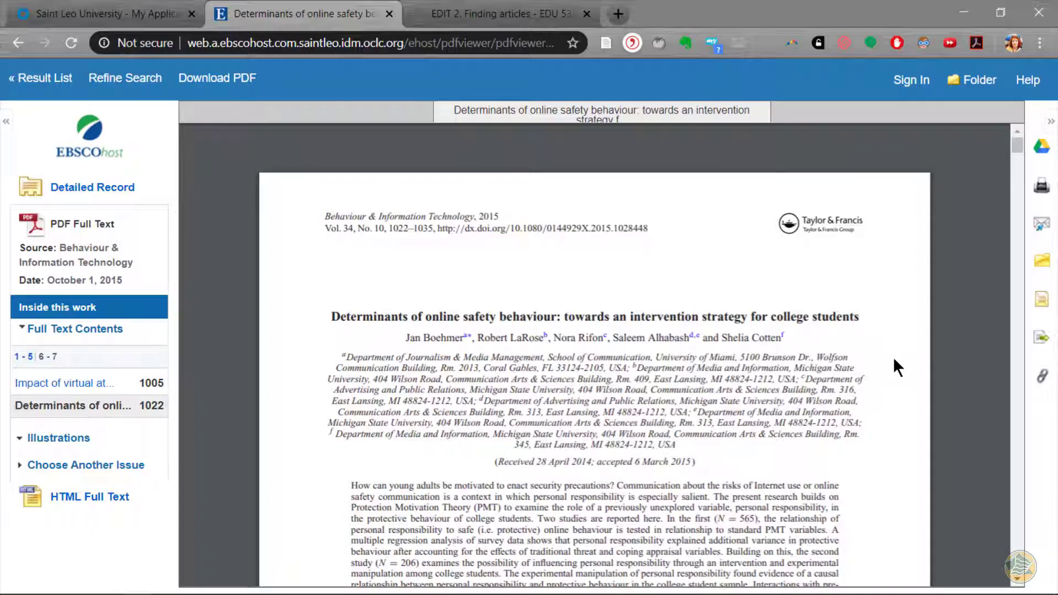
scroll(892, 356, down, 5)
scroll(894, 359, down, 3)
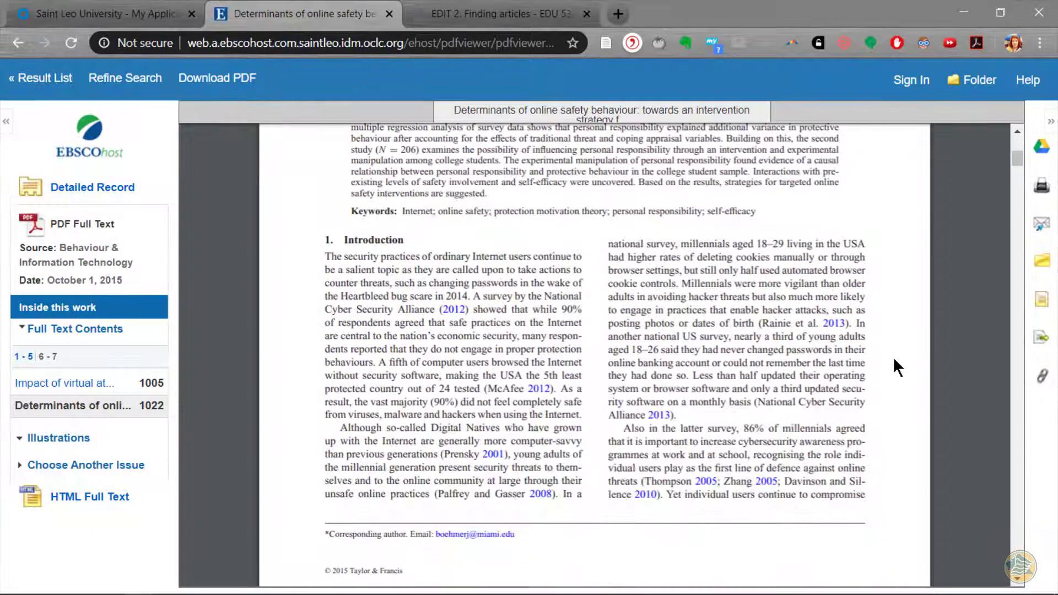
scroll(893, 356, down, 5)
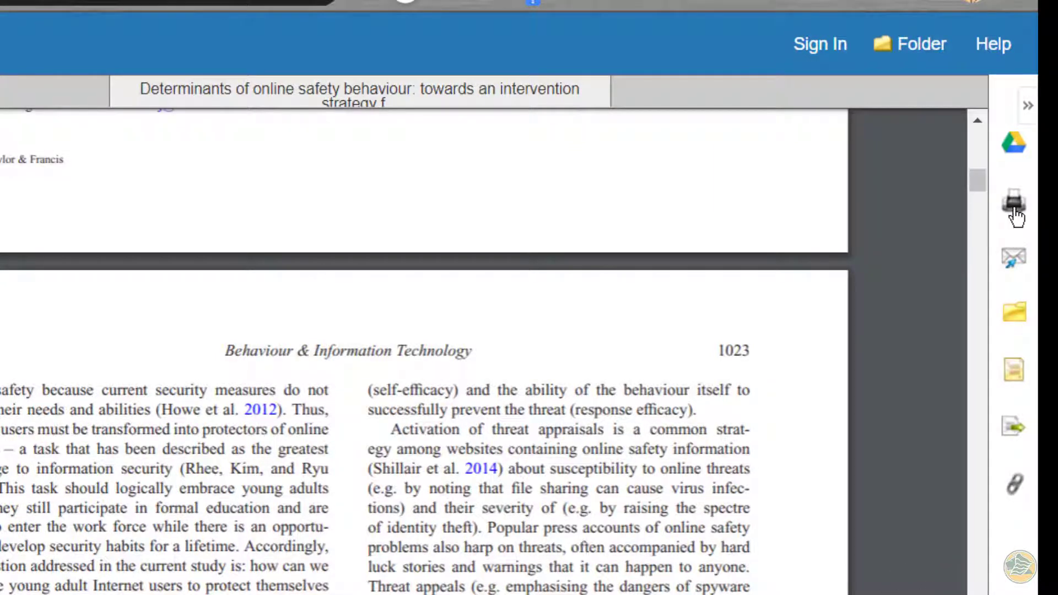
Step: Open the e-mail form for the article and set the citation format to APA (American Psychological Assoc.)
click(1018, 263)
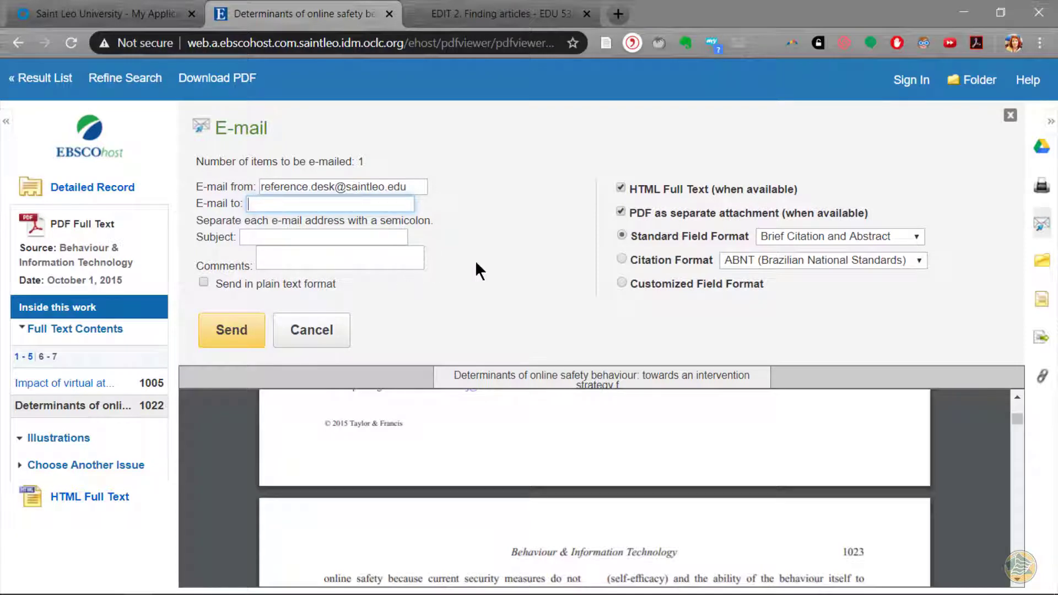
click(621, 258)
click(834, 259)
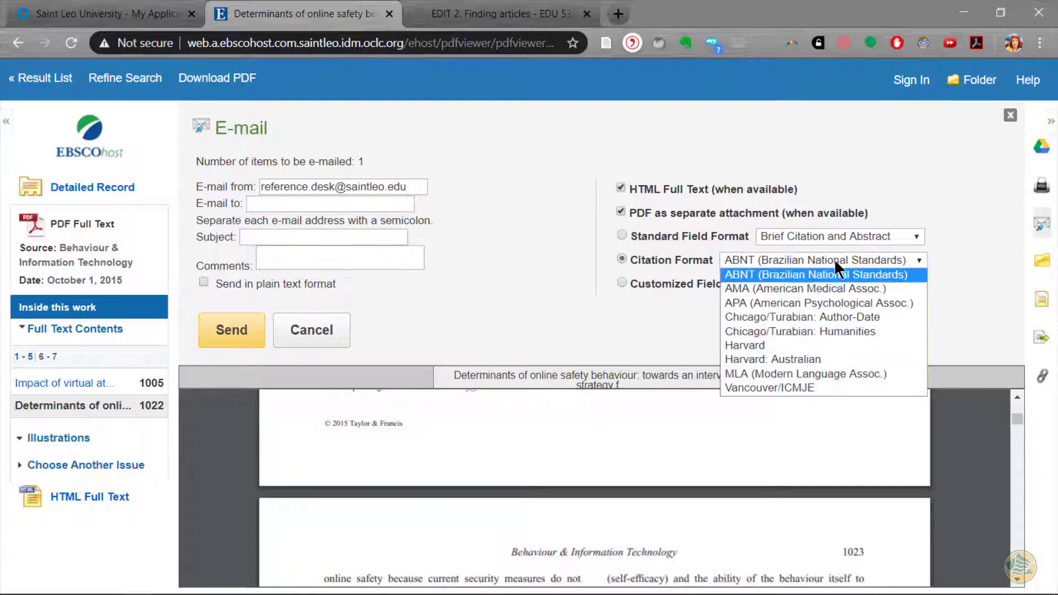
click(795, 303)
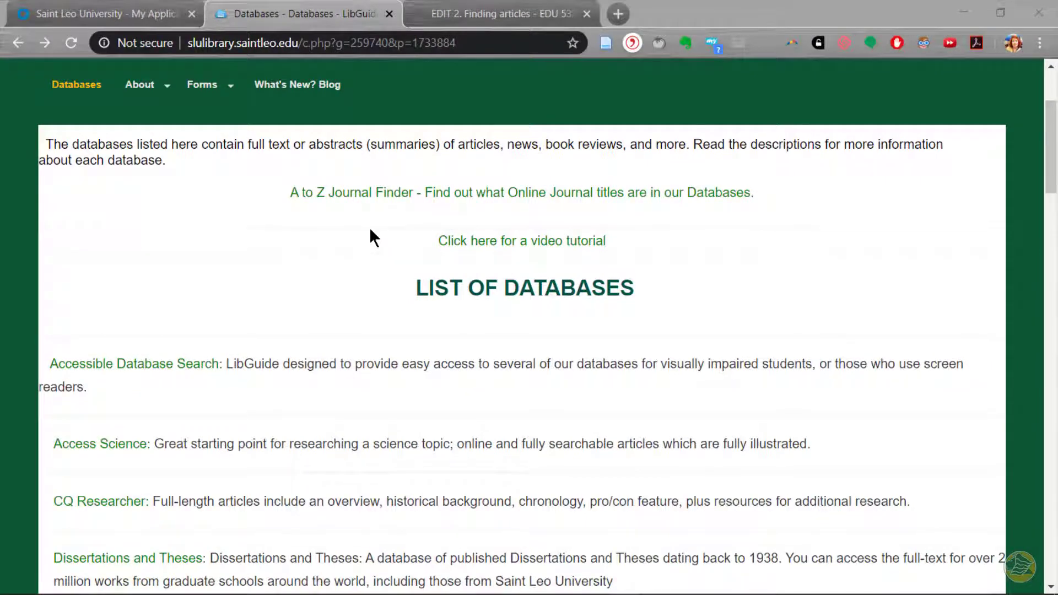
Step: Open ProQuest from the library's list of databases
scroll(370, 230, down, 5)
scroll(370, 231, down, 10)
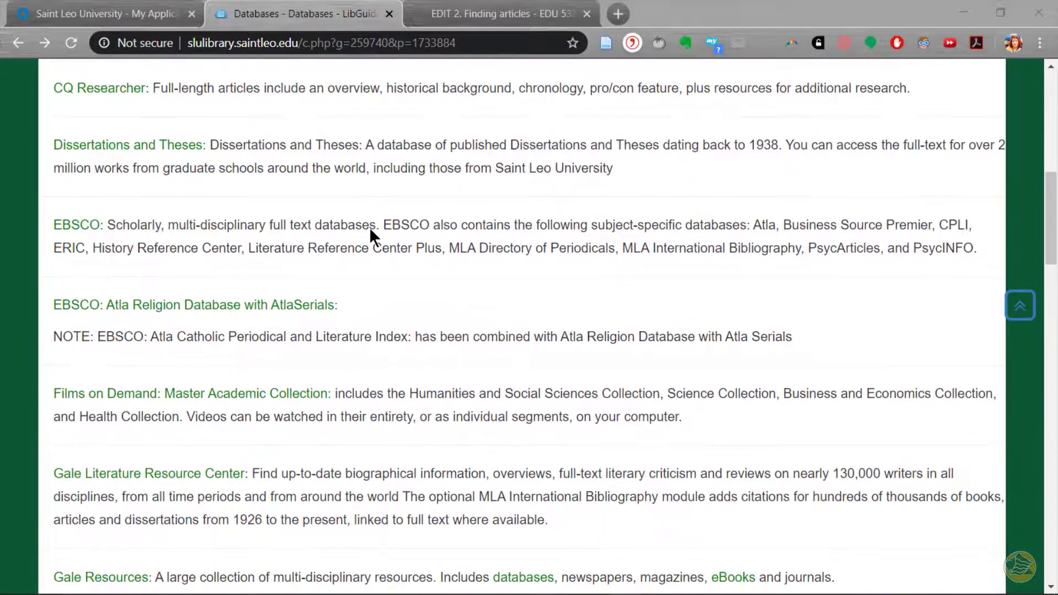
scroll(369, 227, down, 6)
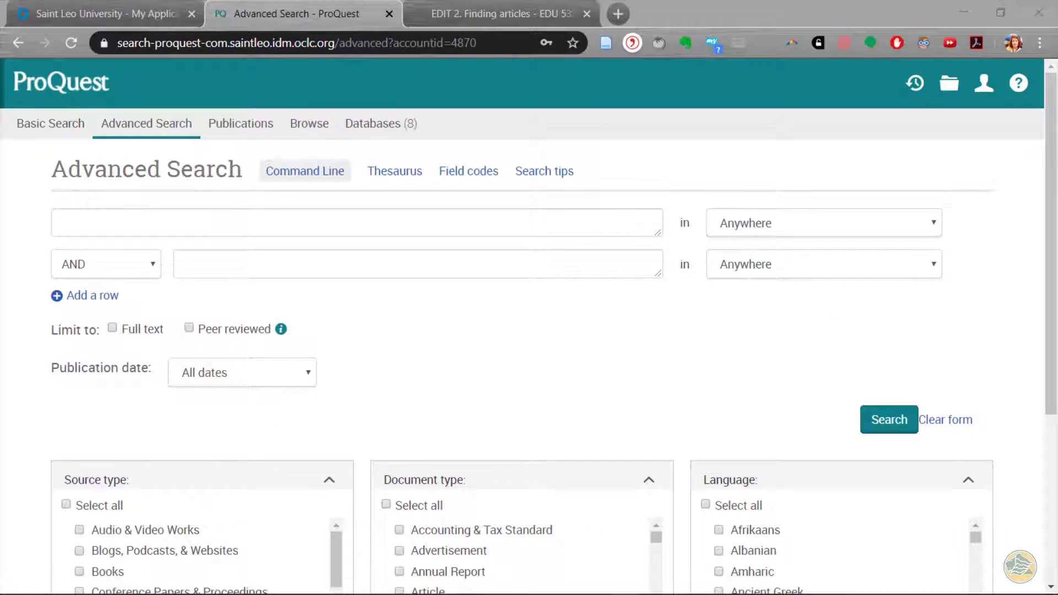
Step: Search for data security AND (university or college), limited to full-text, peer-reviewed articles published after January 1, 2015
click(863, 241)
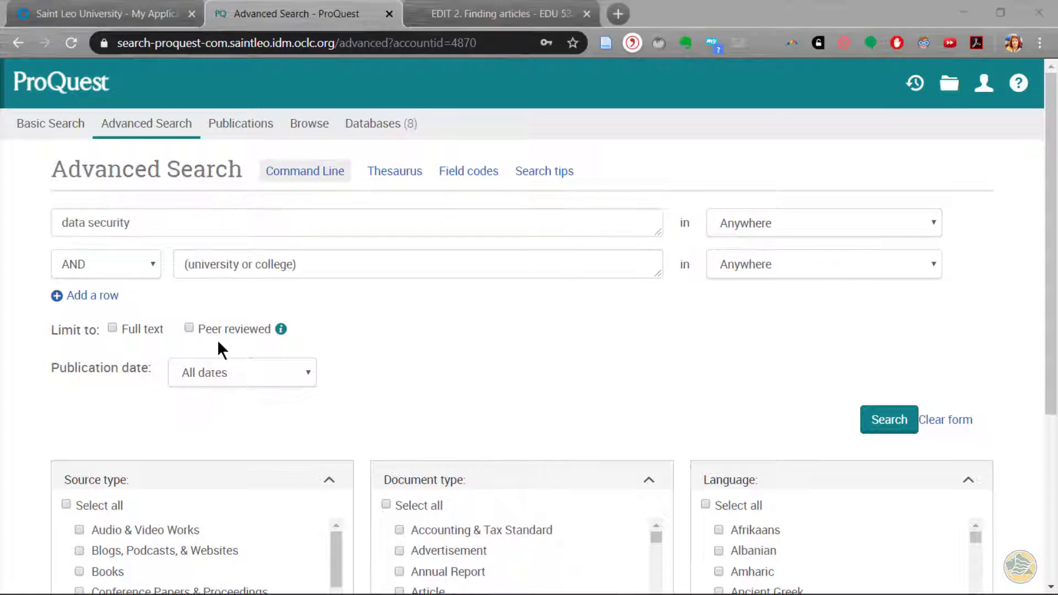
click(112, 328)
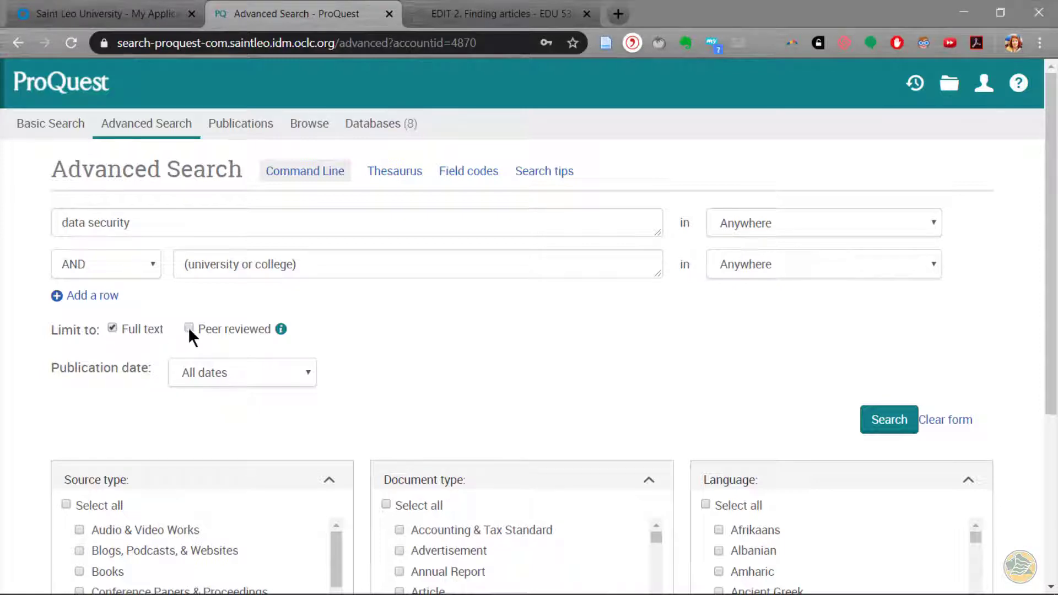
click(237, 369)
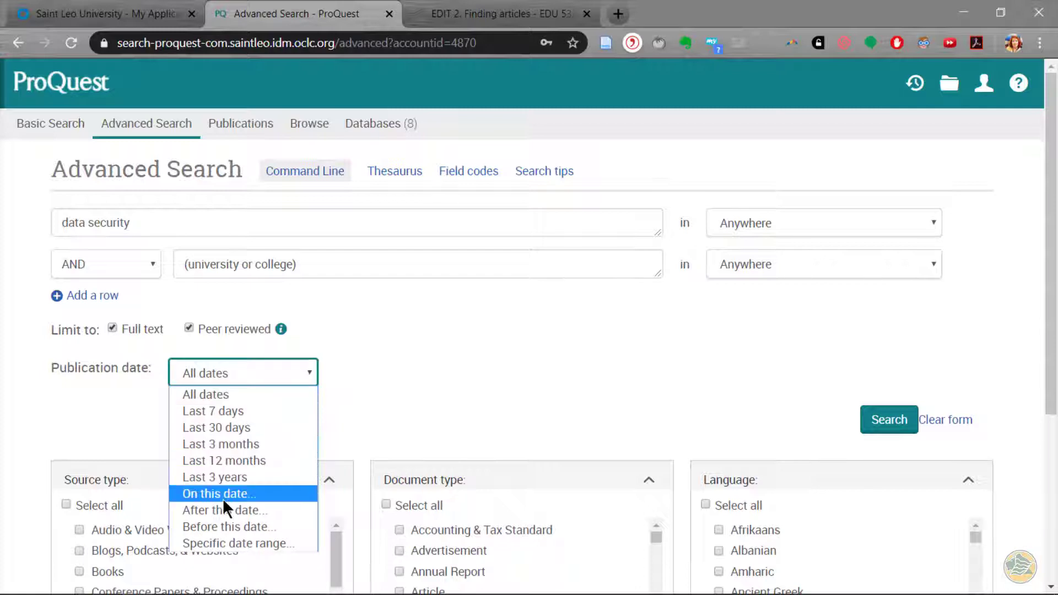
click(224, 511)
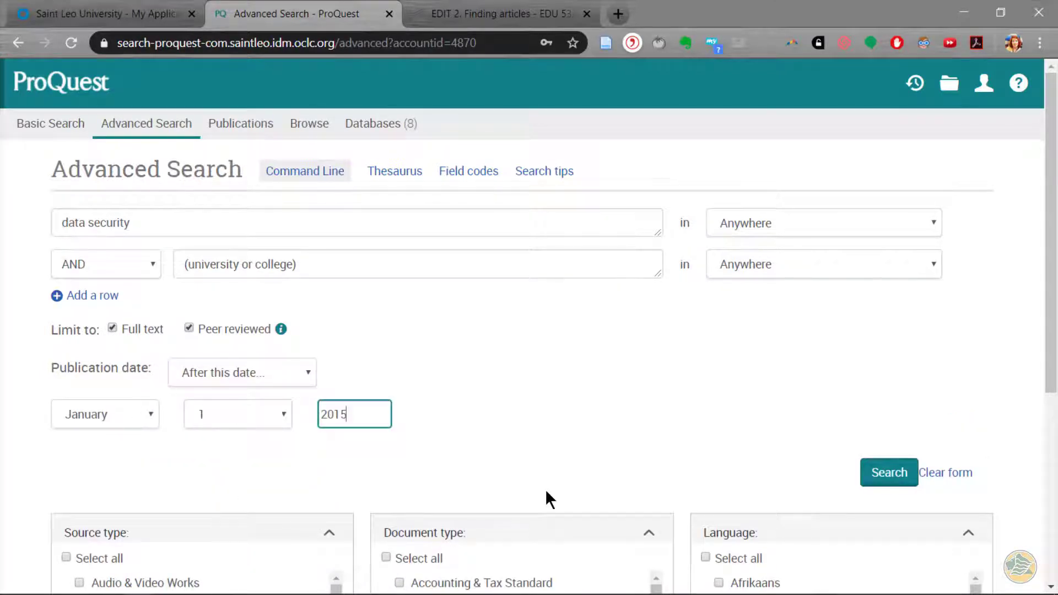
click(893, 473)
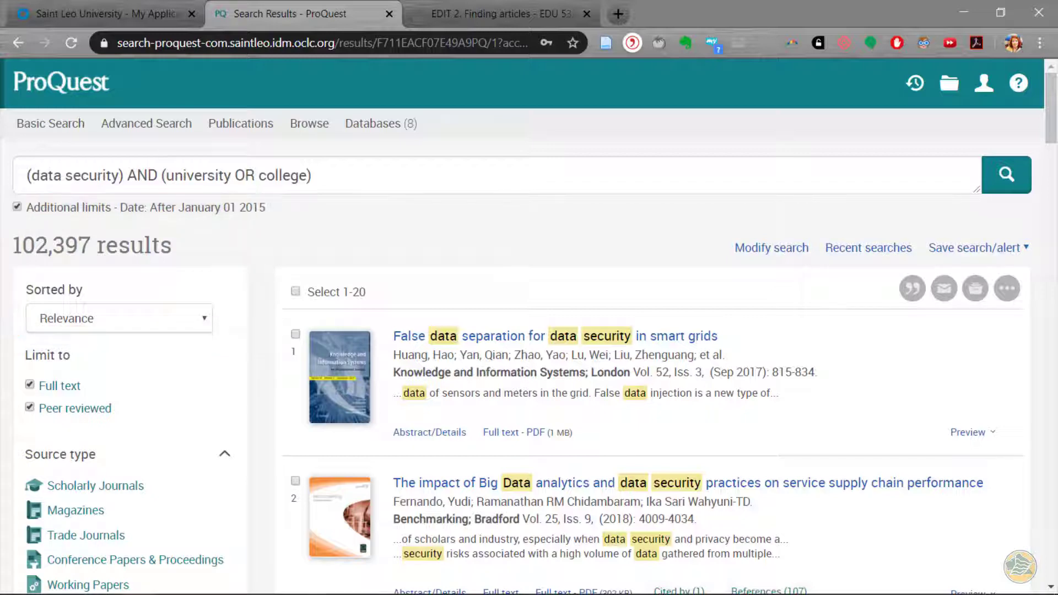
Step: Filter the results by source type, including Scholarly Journals and excluding Magazines, Trade Journals and Working Papers
scroll(852, 480, down, 5)
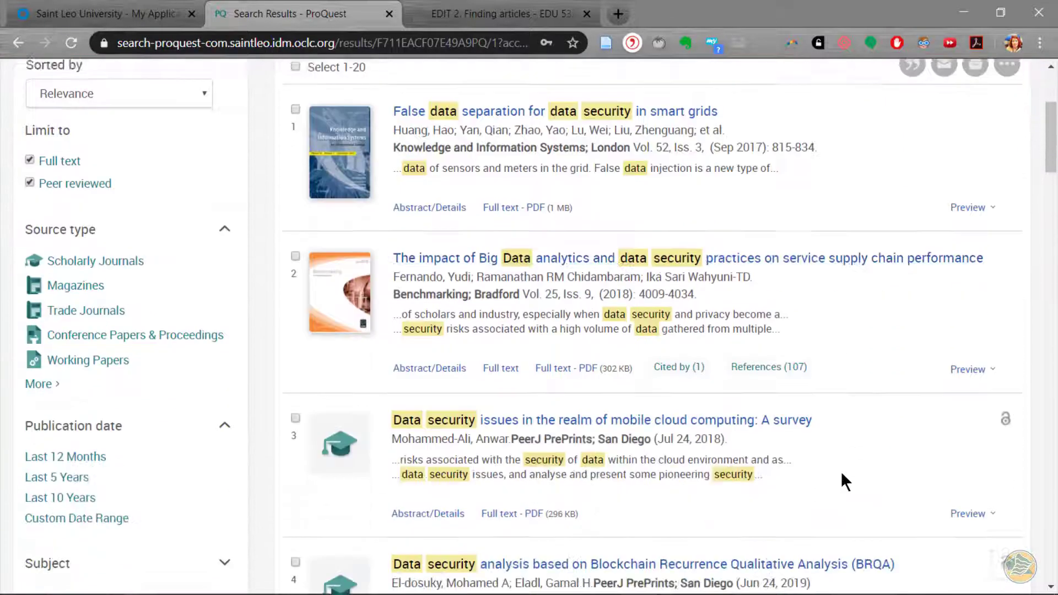
scroll(838, 471, down, 2)
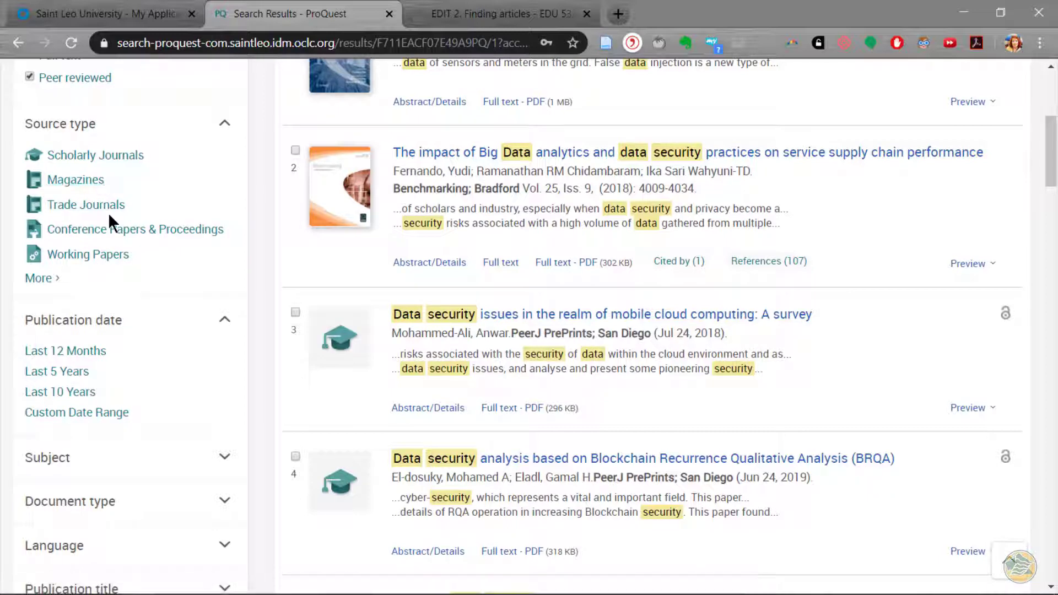
click(38, 278)
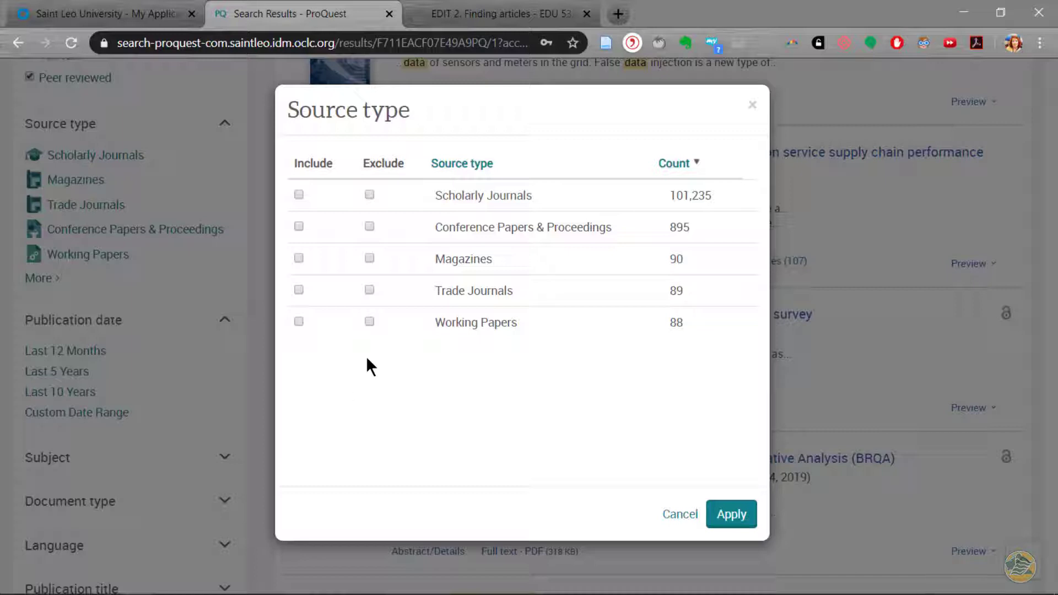
click(298, 195)
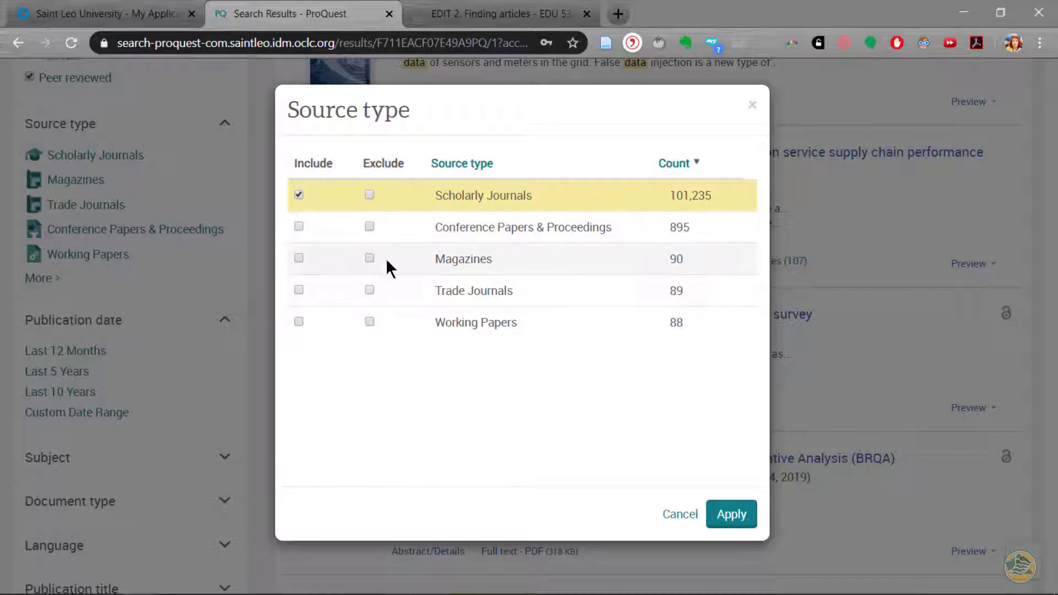
click(368, 258)
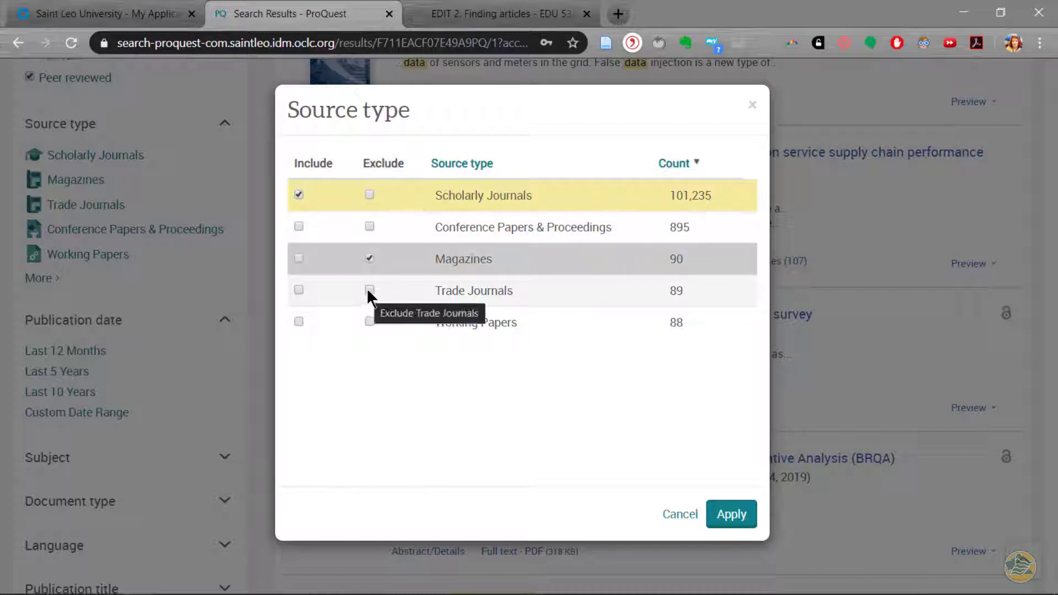
click(368, 290)
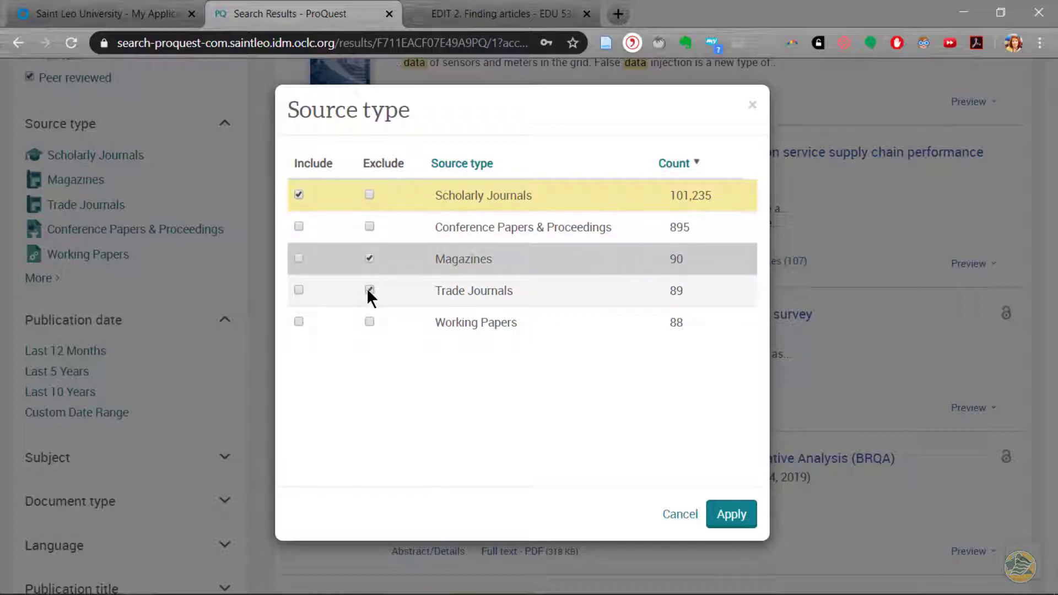
click(369, 321)
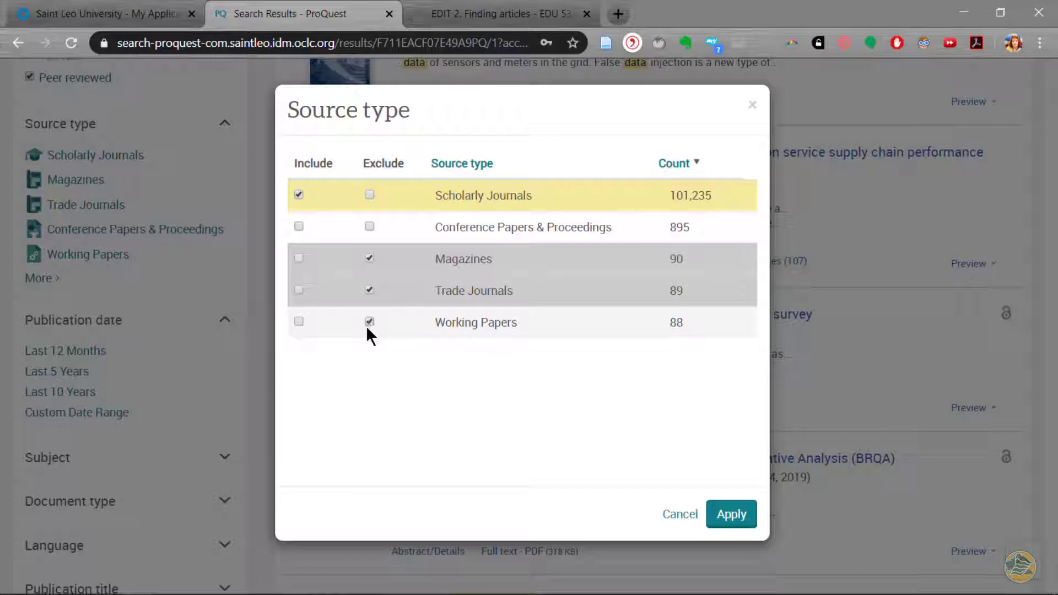
click(724, 518)
Step: Look through the full list of subject filters and close it without applying any
scroll(154, 483, down, 3)
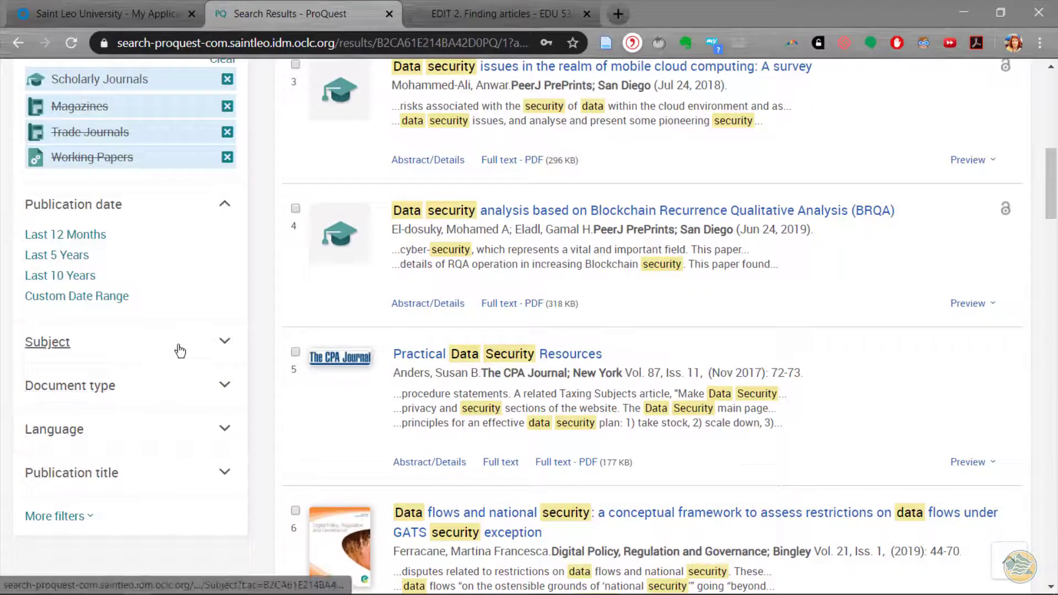
click(226, 344)
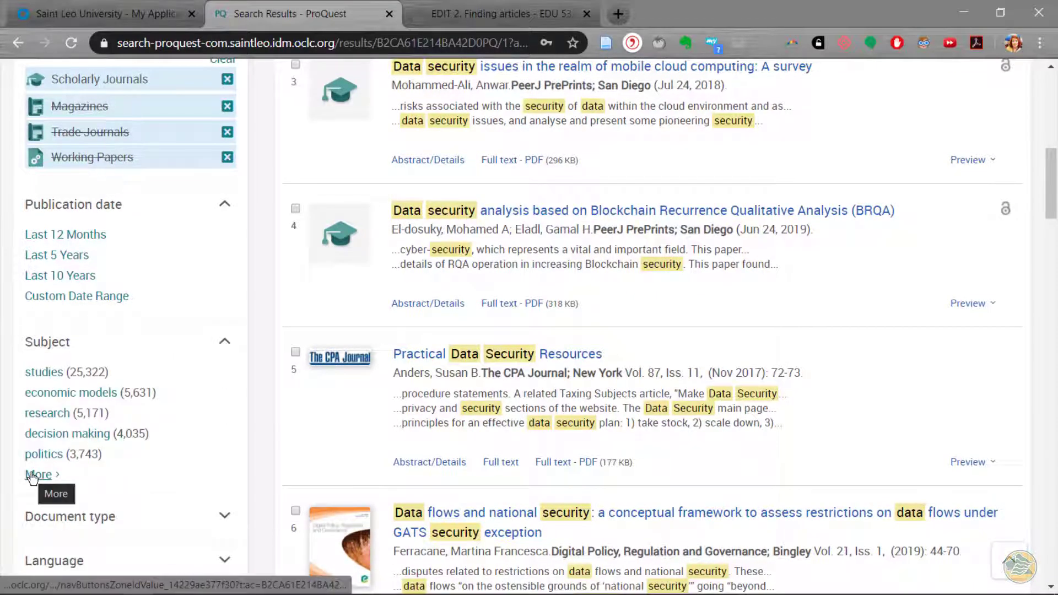
click(35, 474)
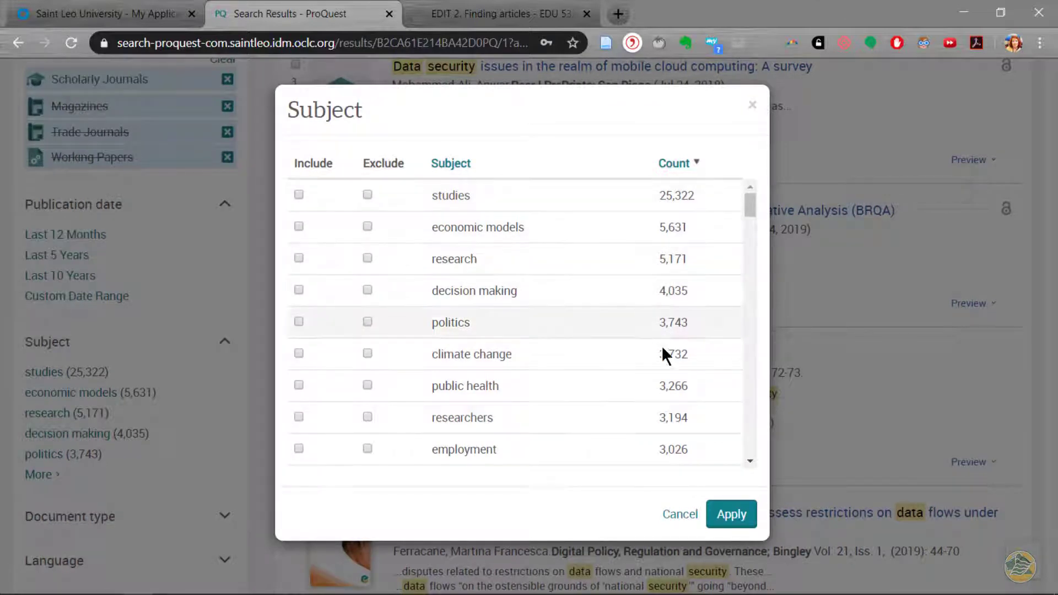
drag(749, 224, 711, 459)
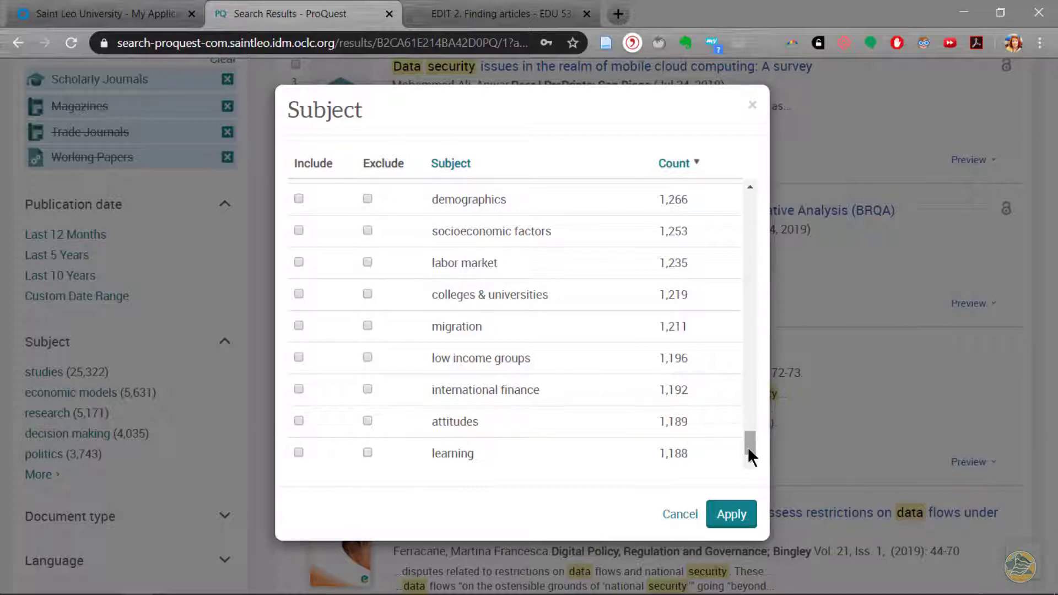
click(753, 106)
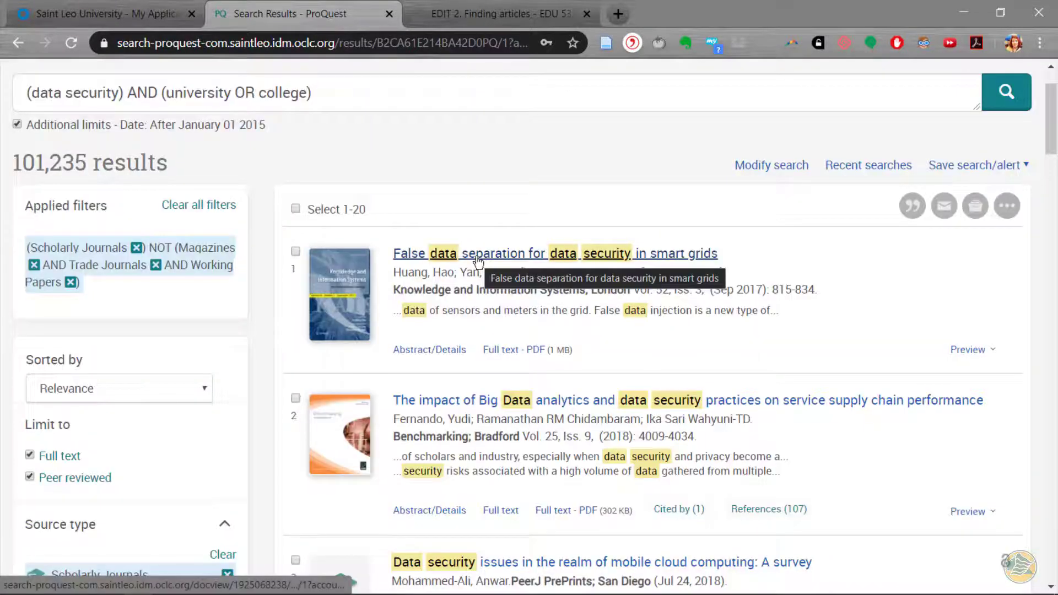
Step: Open "False data separation for data security in smart grids" and search by its listed subject term Computer security
click(477, 257)
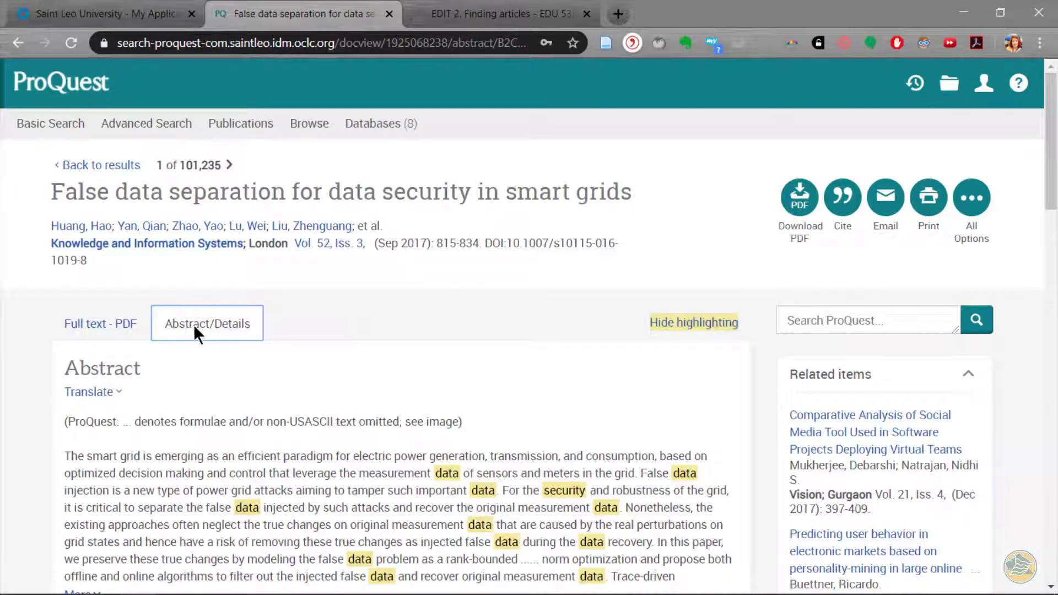
scroll(193, 324, down, 5)
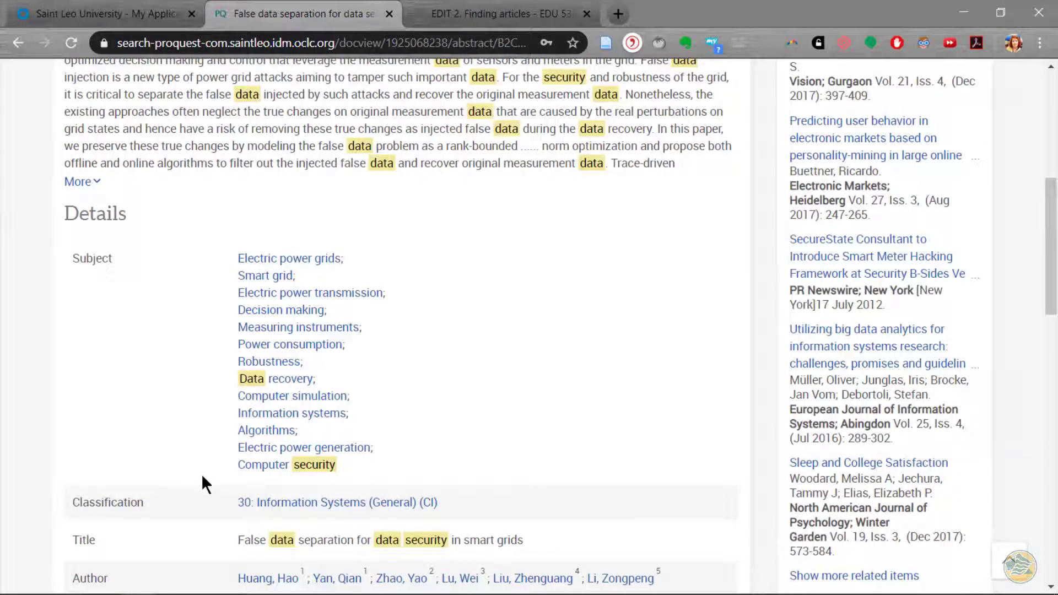
click(257, 466)
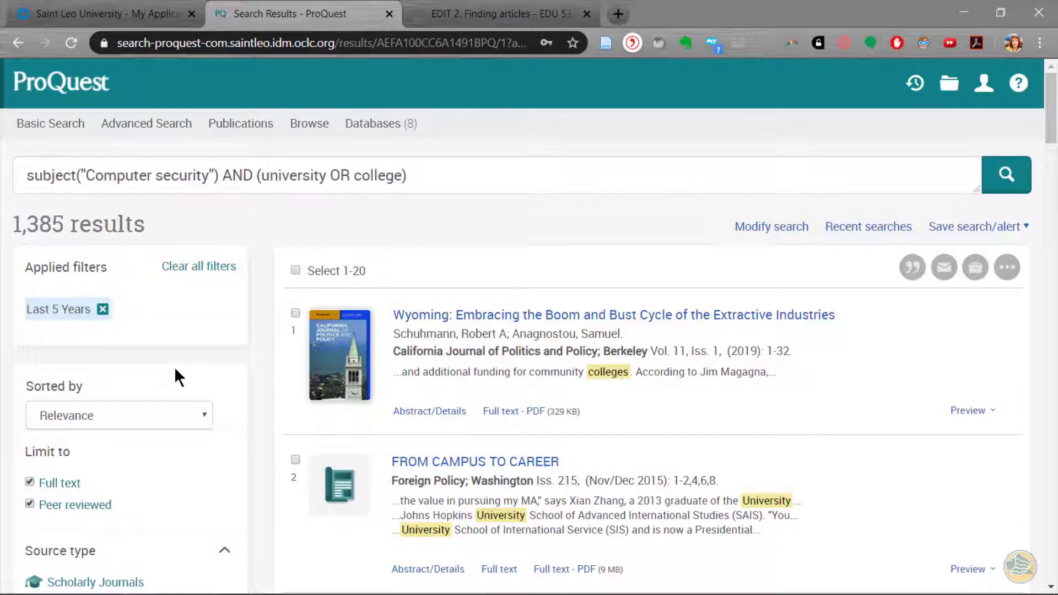
Step: Open "Improving Student Engagement in the Study of Professional Ethics" from the results and look through its PDF full text
scroll(432, 464, down, 5)
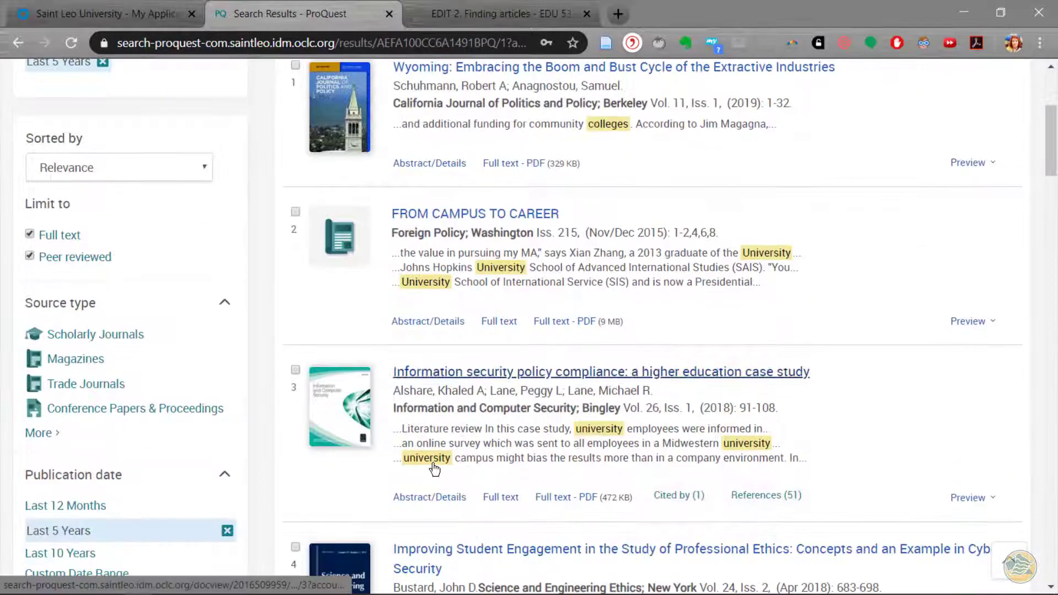
scroll(434, 468, down, 3)
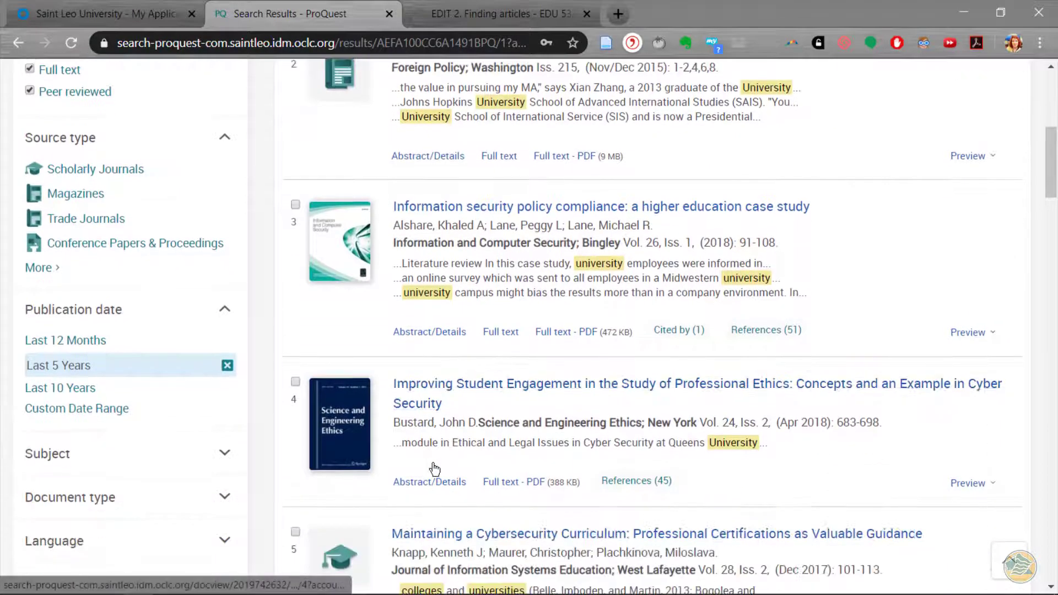
click(498, 392)
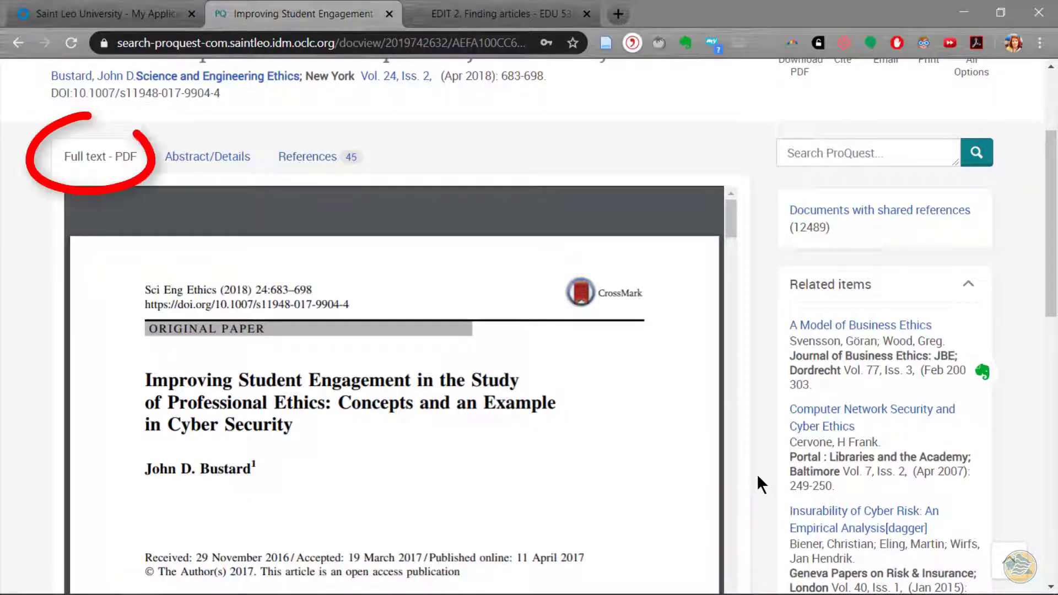
scroll(678, 483, down, 5)
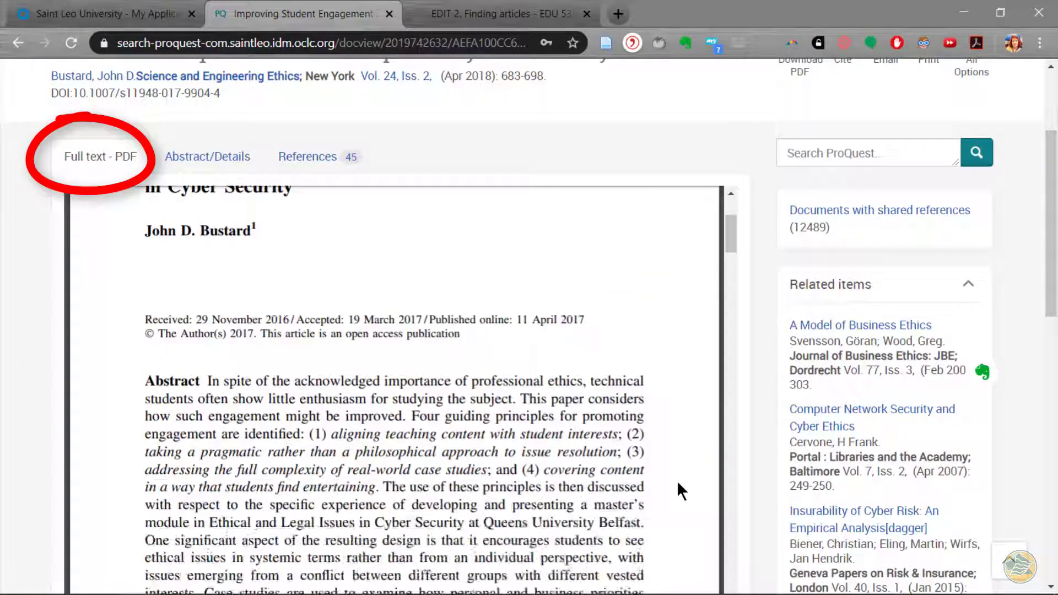
scroll(677, 484, down, 8)
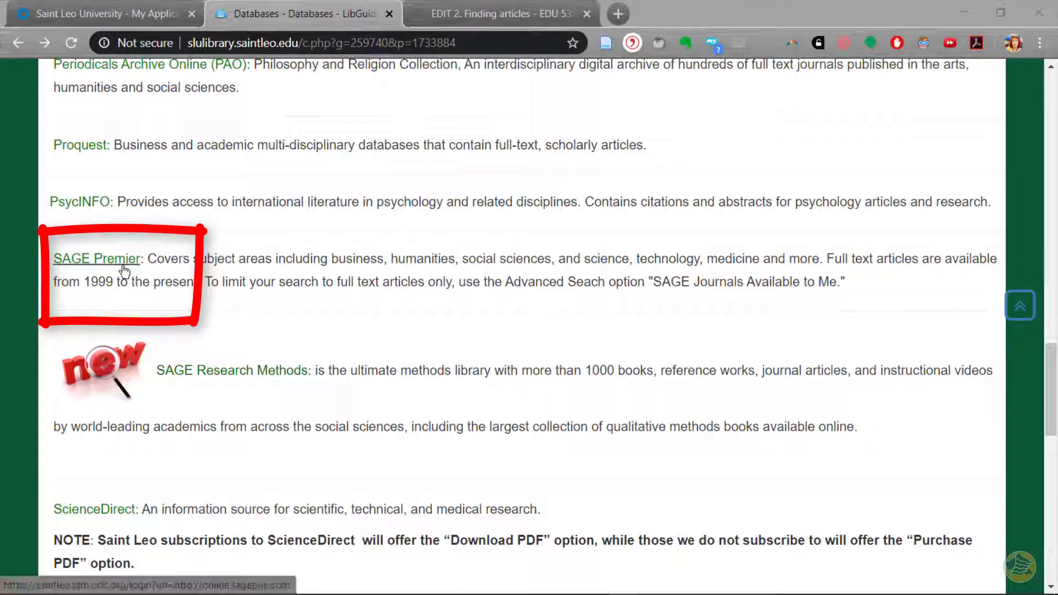
Step: Open SAGE Premier from the library's database list and run an advanced search for computer AND security, 2015 to 2020, only content with full access
click(122, 268)
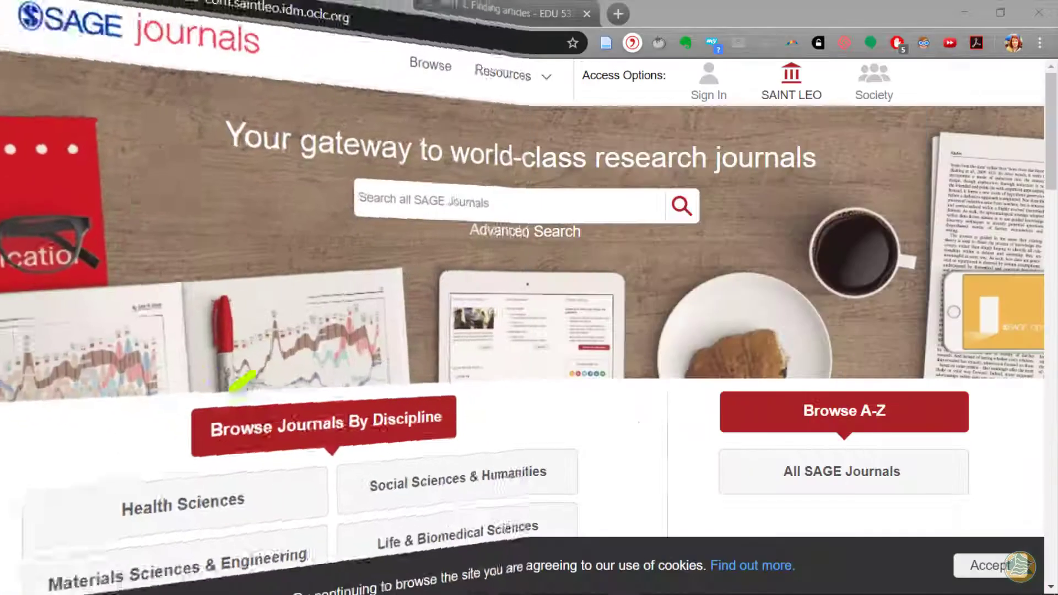
click(561, 241)
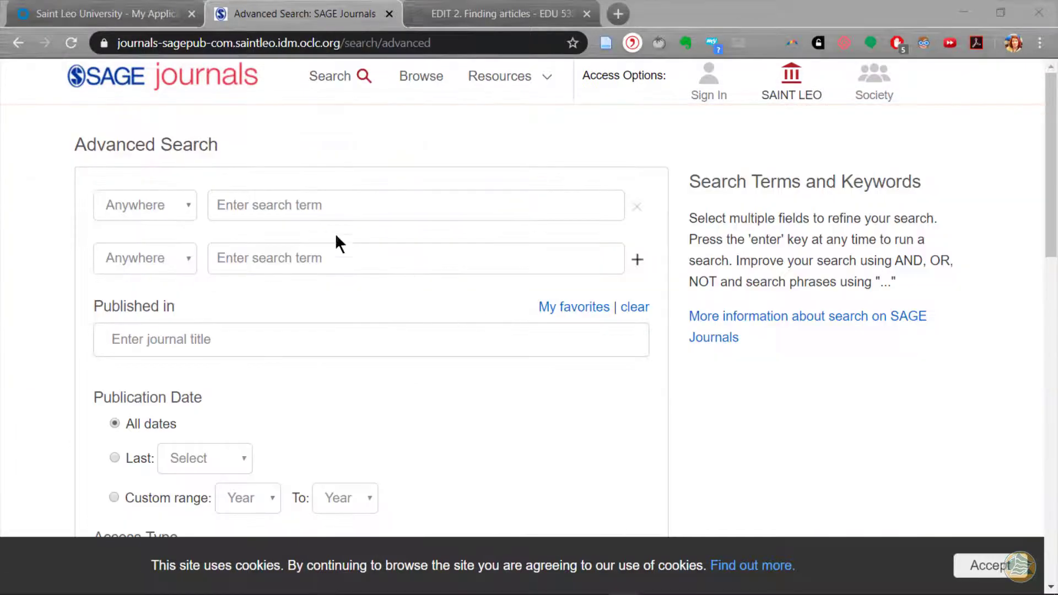
click(288, 204)
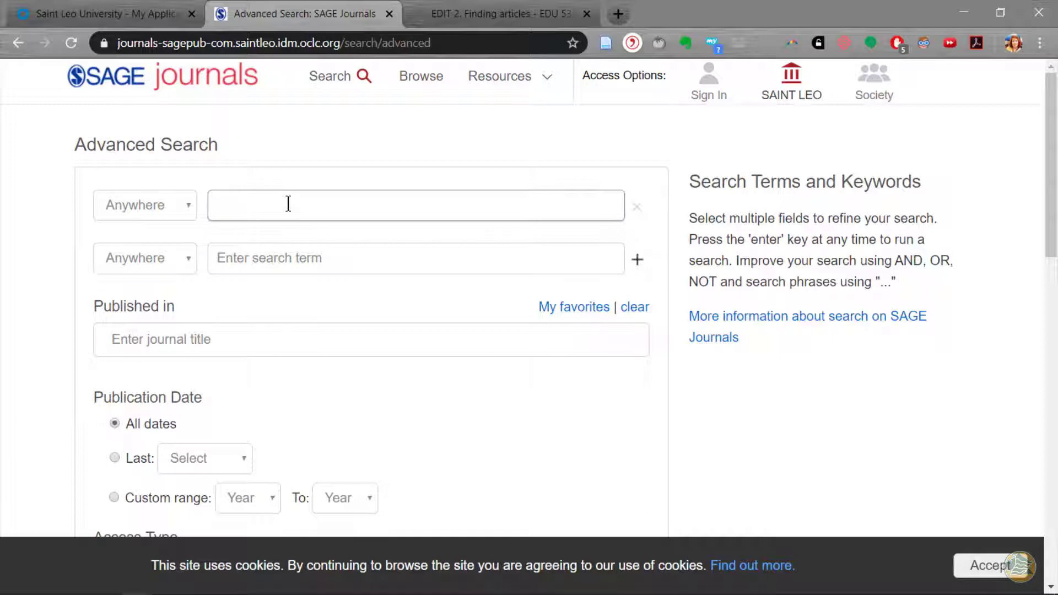
text(computer AND security)
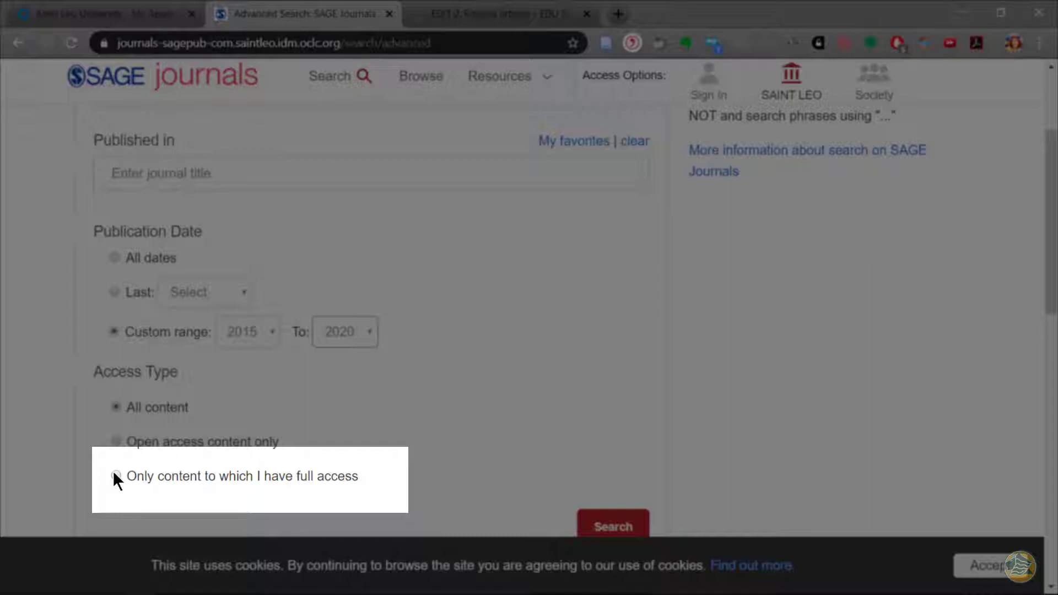
click(114, 474)
click(620, 530)
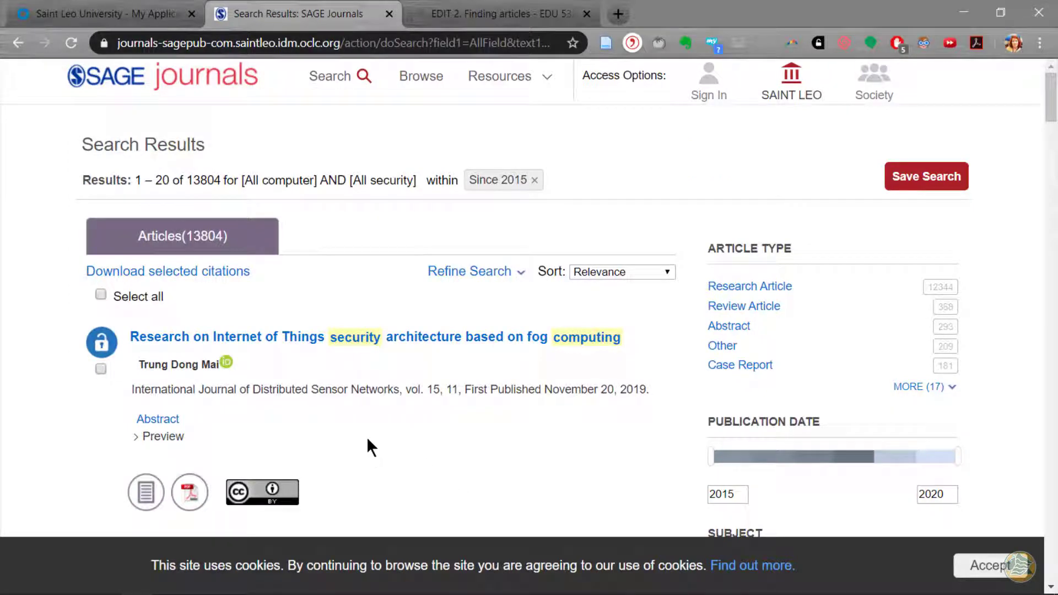
Step: Open "Research on Internet of Things security architecture based on fog computing" and check its article information
click(407, 342)
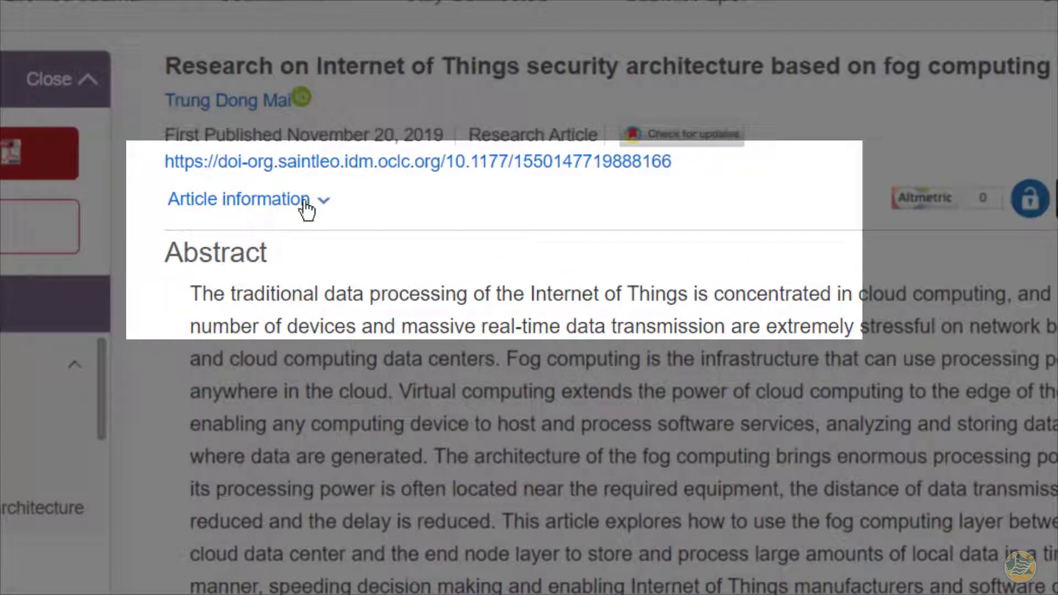
click(328, 205)
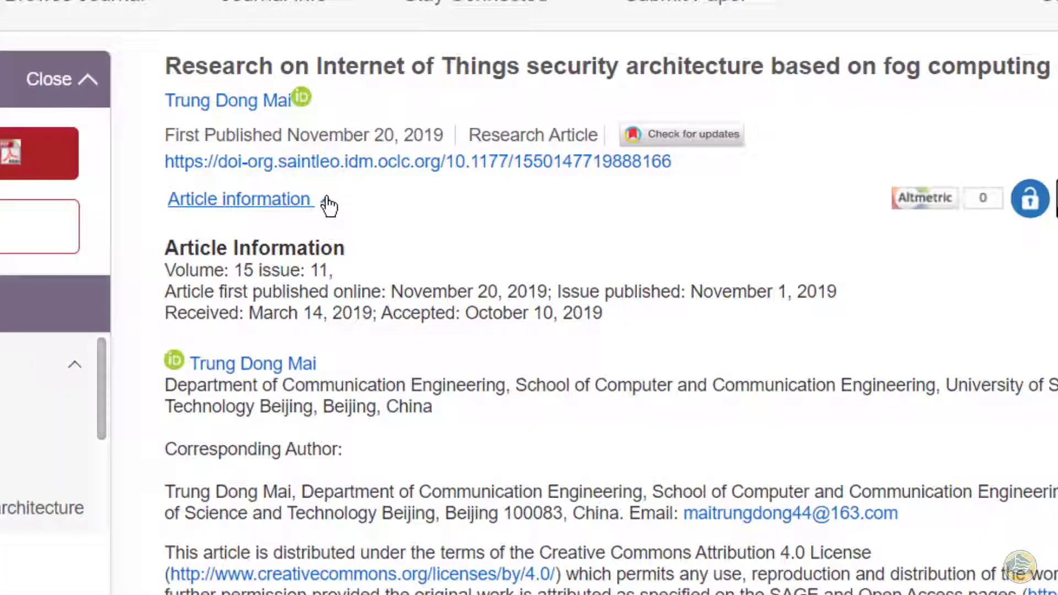
click(329, 206)
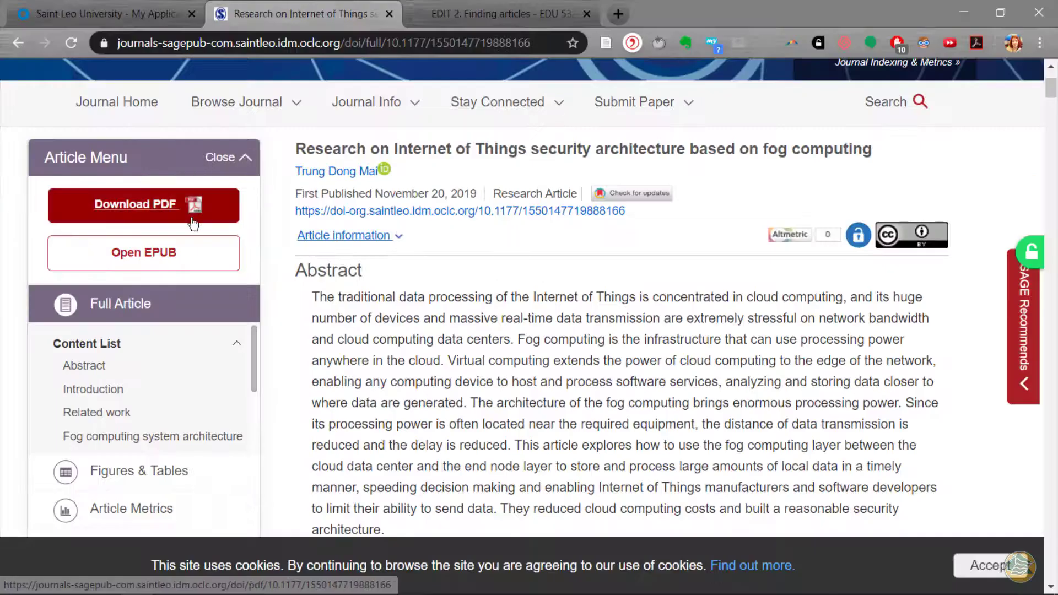